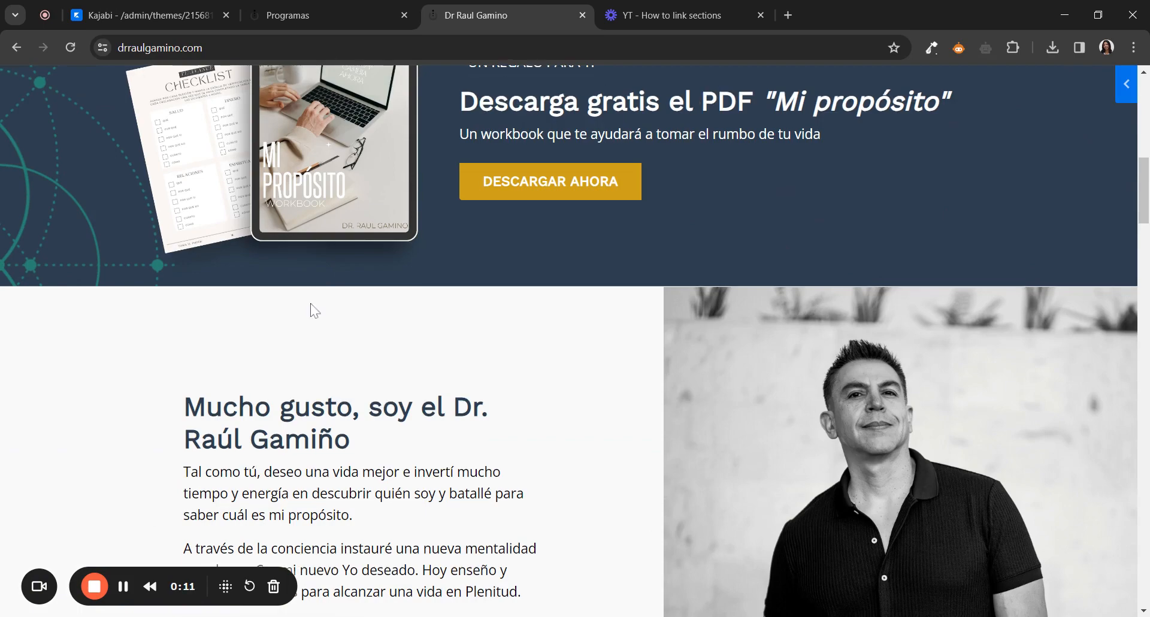
# Test the 1:1 Acompañamiento card link in the home page's Programas section, dismiss the workshop popup and return to the home page
pyautogui.scroll(-18, 314, 310)
pyautogui.scroll(-15, 312, 276)
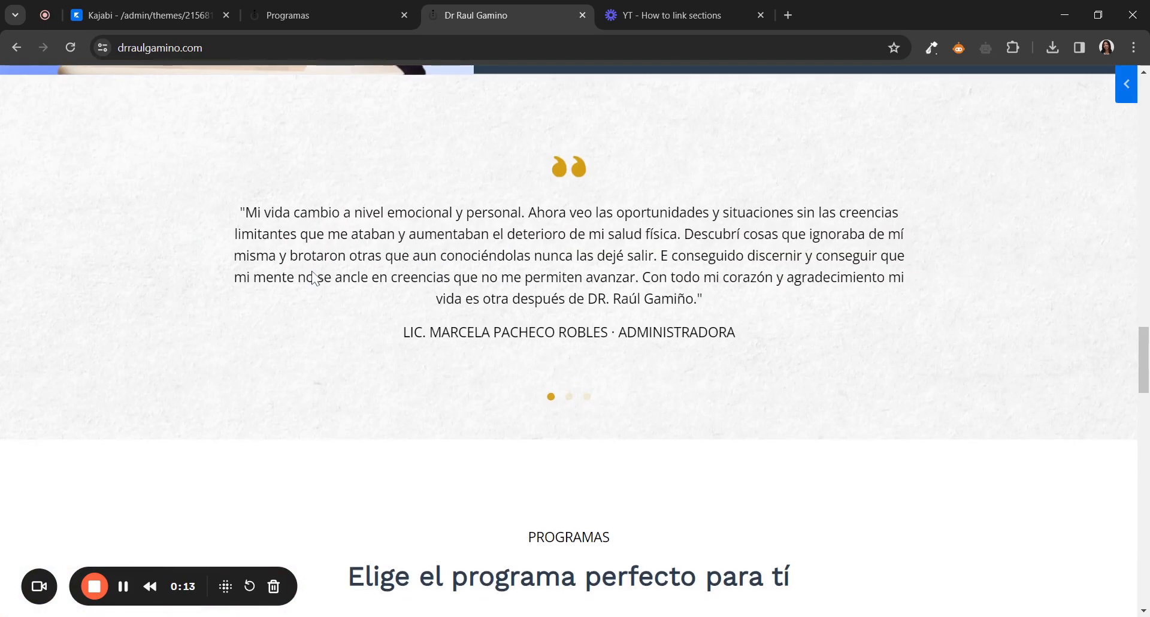
pyautogui.scroll(1, 228, 324)
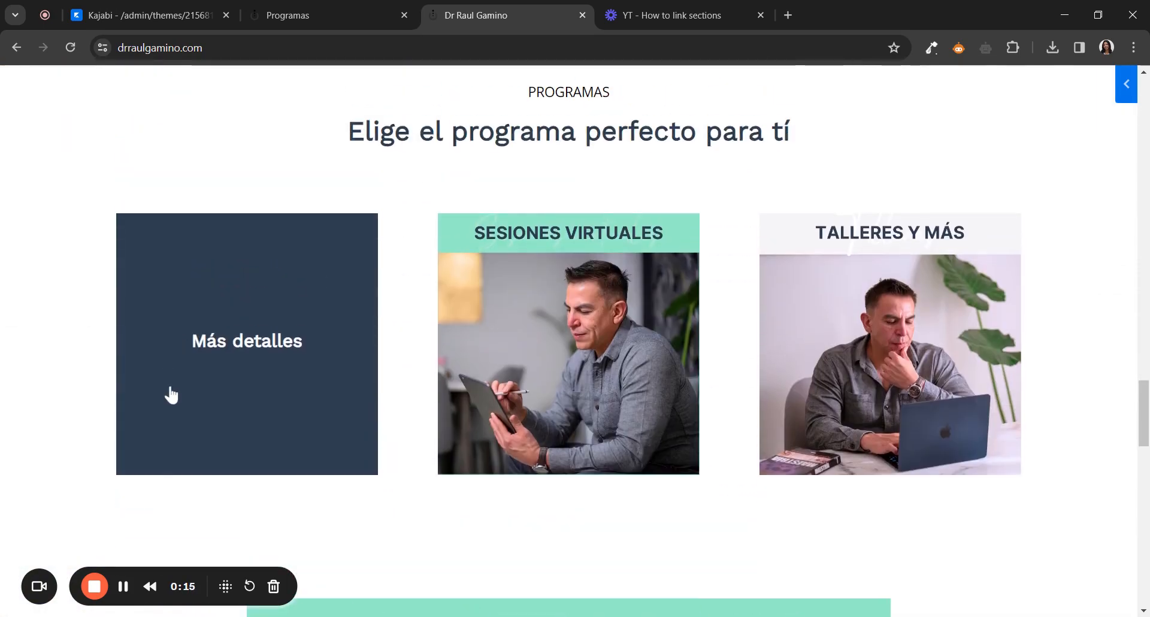
pyautogui.scroll(1, 170, 393)
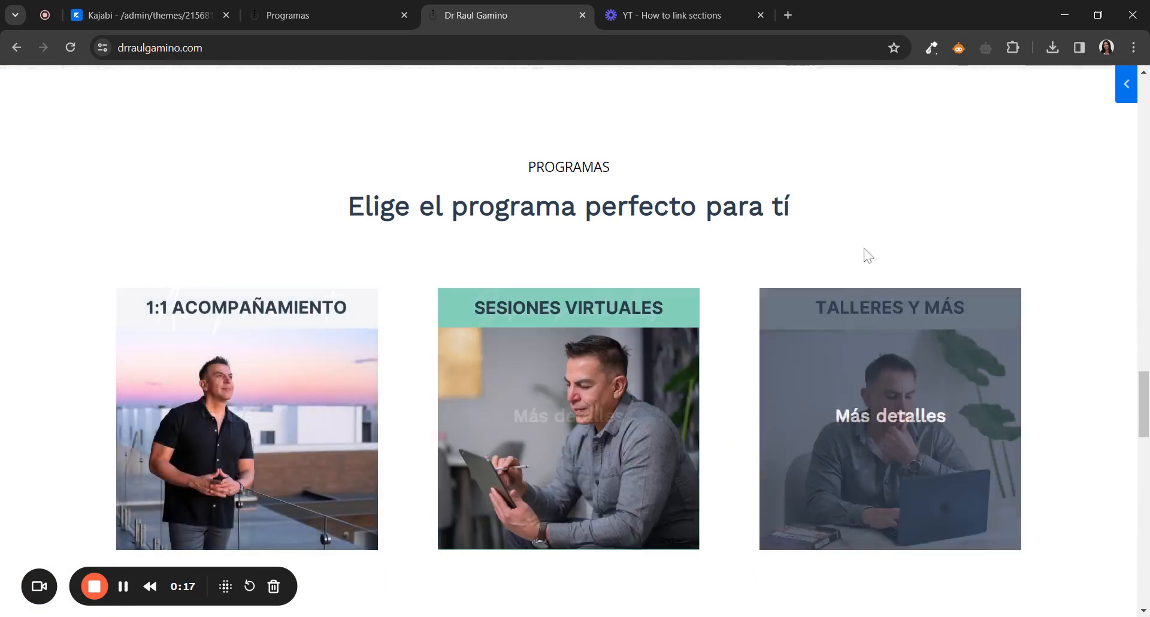
pyautogui.scroll(-1, 317, 521)
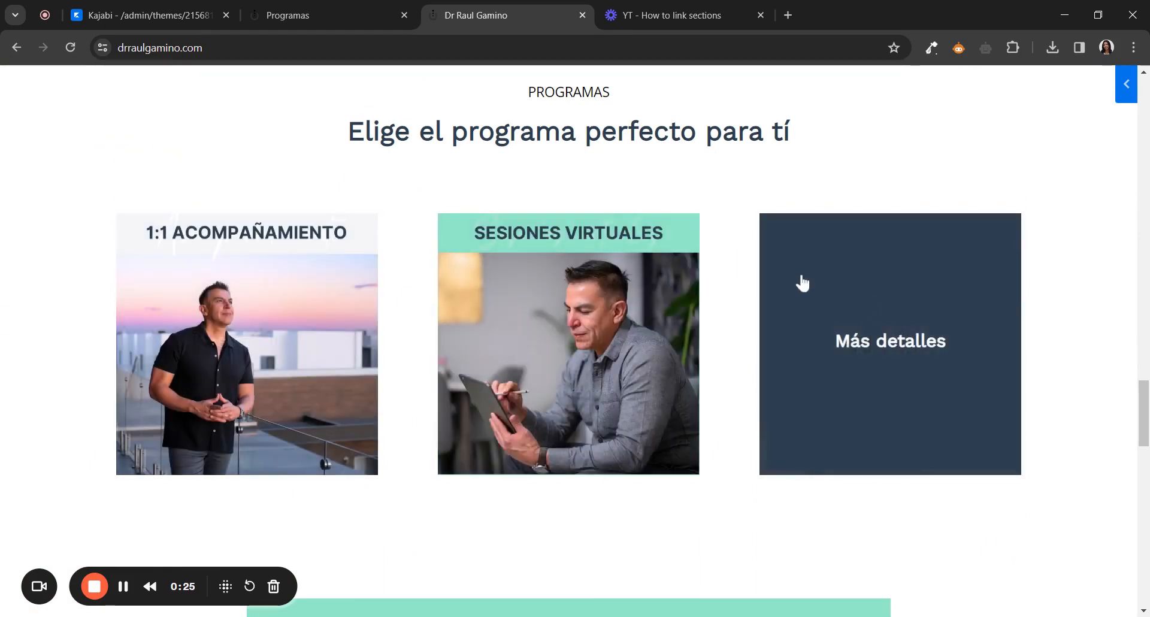
pyautogui.click(250, 342)
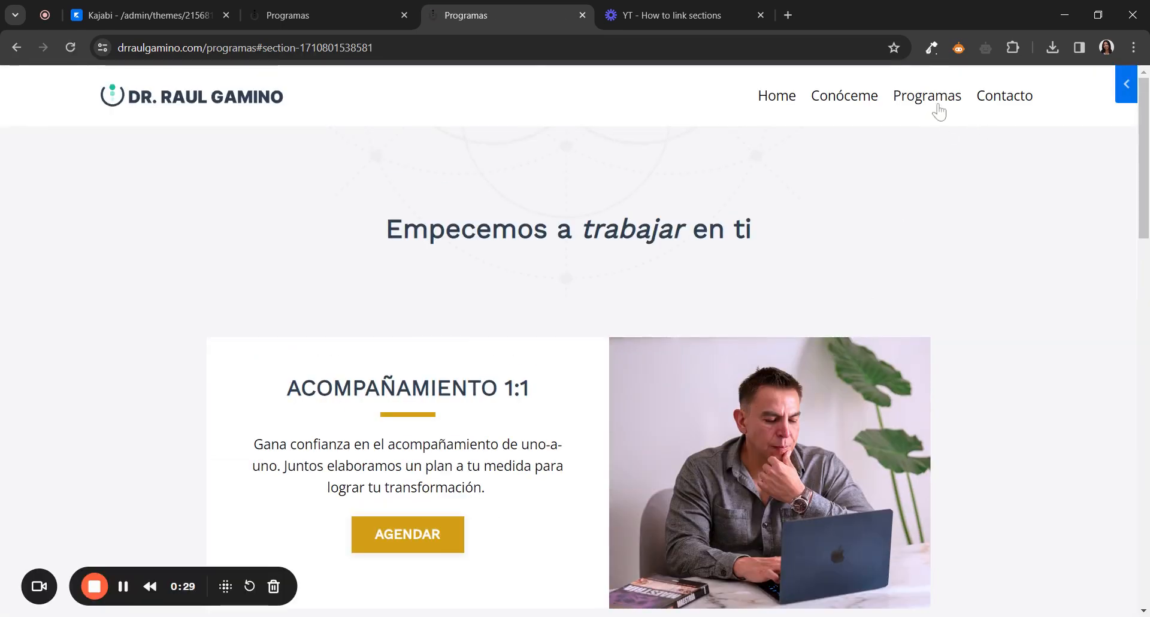
pyautogui.scroll(-4, 597, 296)
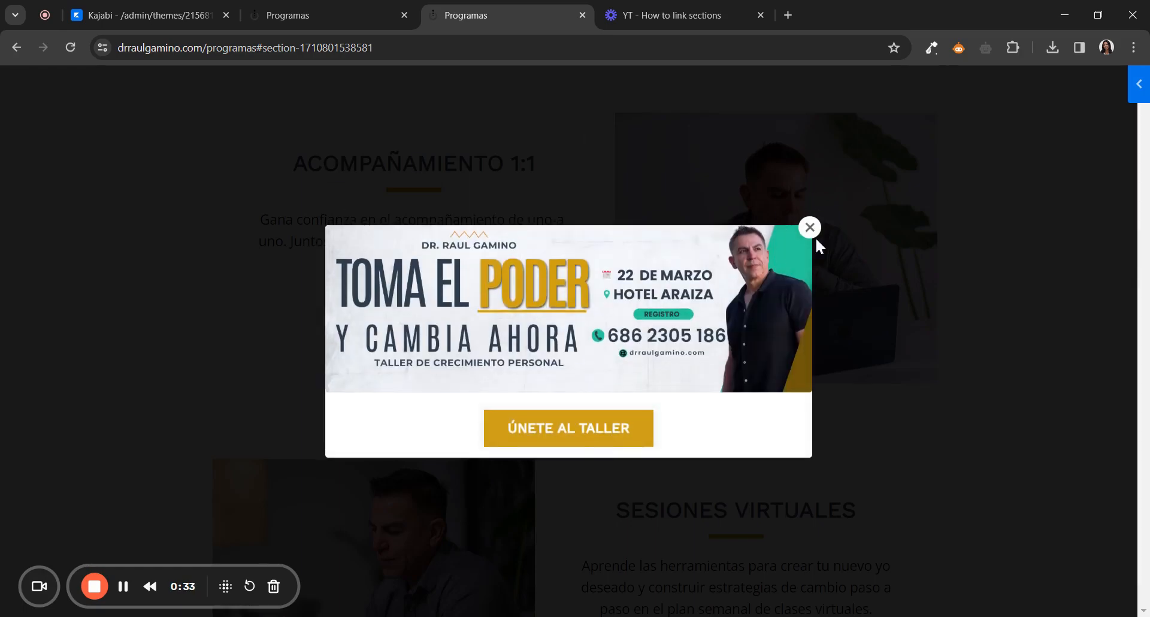
pyautogui.click(810, 228)
pyautogui.click(17, 48)
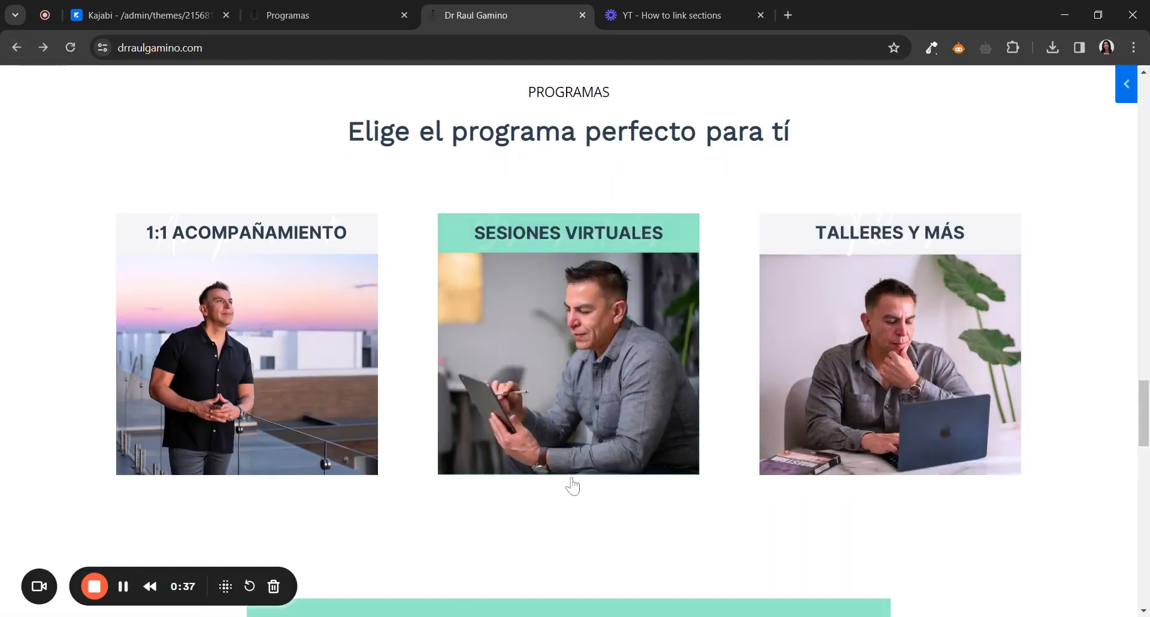
# Test the Sesiones Virtuales card link, review the section it leads to, dismiss the popup and return to the home page
pyautogui.click(567, 306)
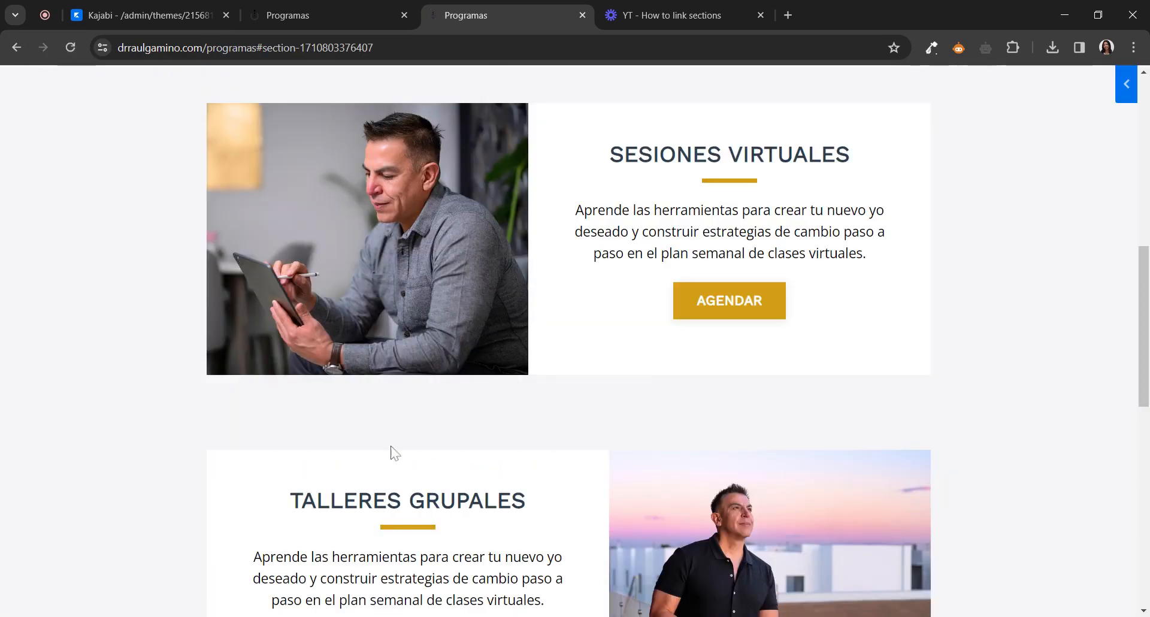
pyautogui.scroll(-2, 354, 303)
pyautogui.scroll(3, 409, 333)
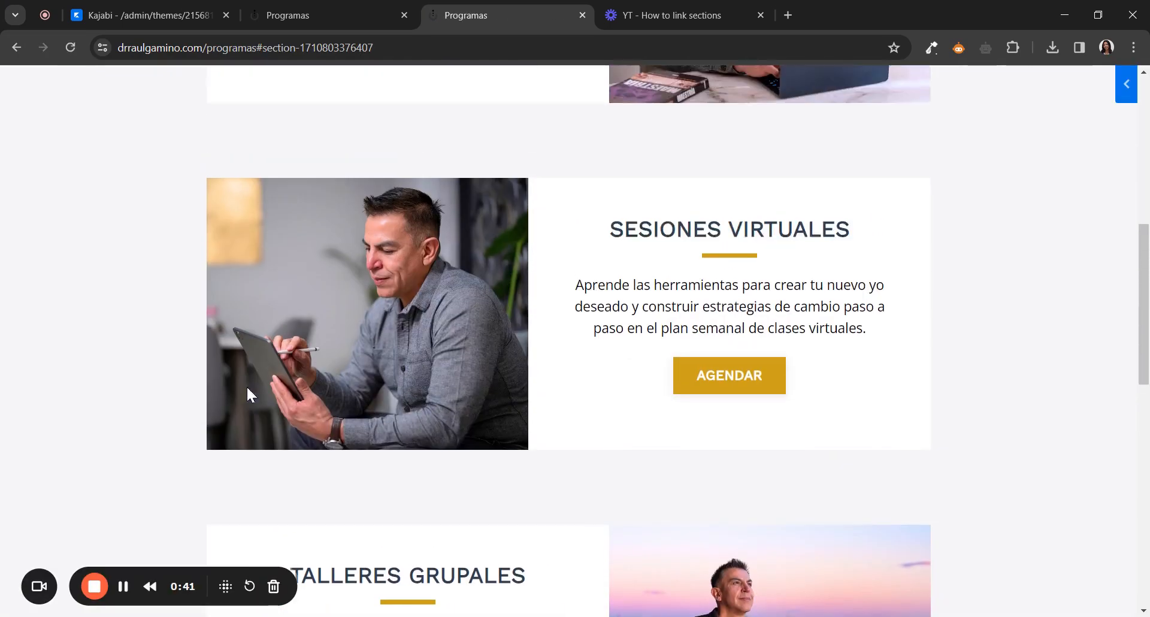
pyautogui.scroll(8, 472, 297)
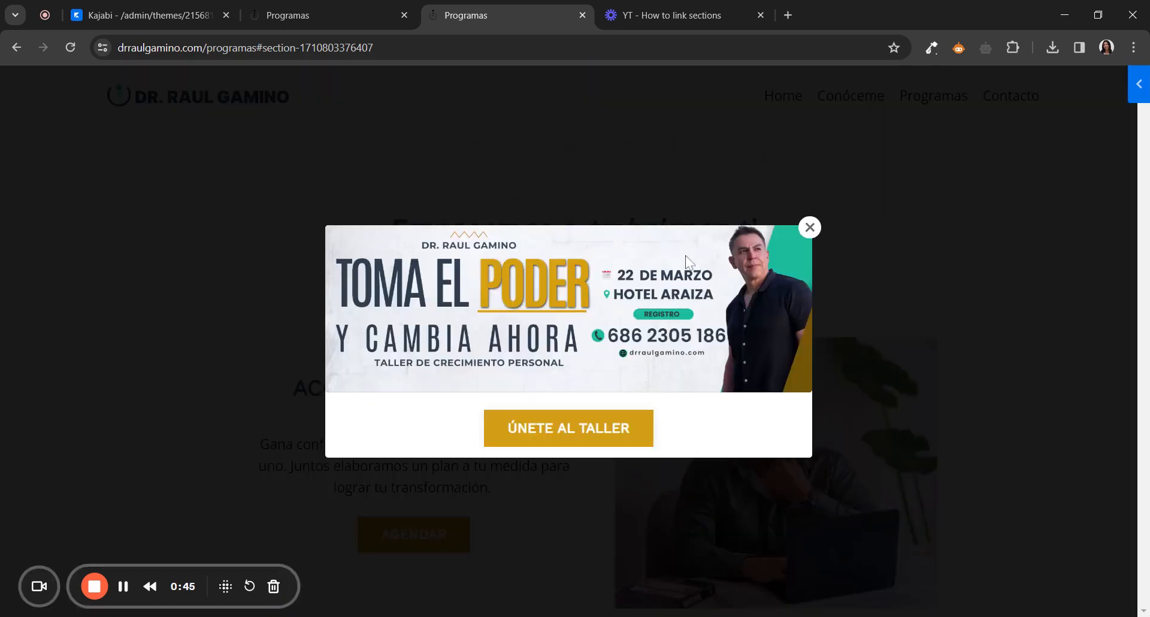
pyautogui.click(810, 228)
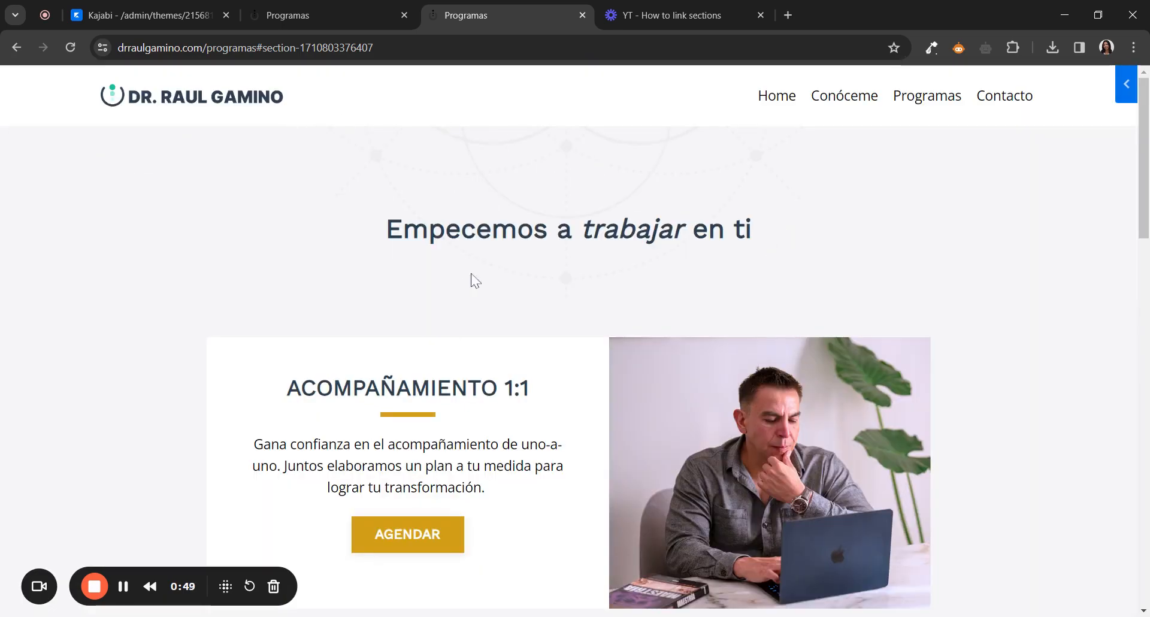
pyautogui.scroll(-10, 475, 280)
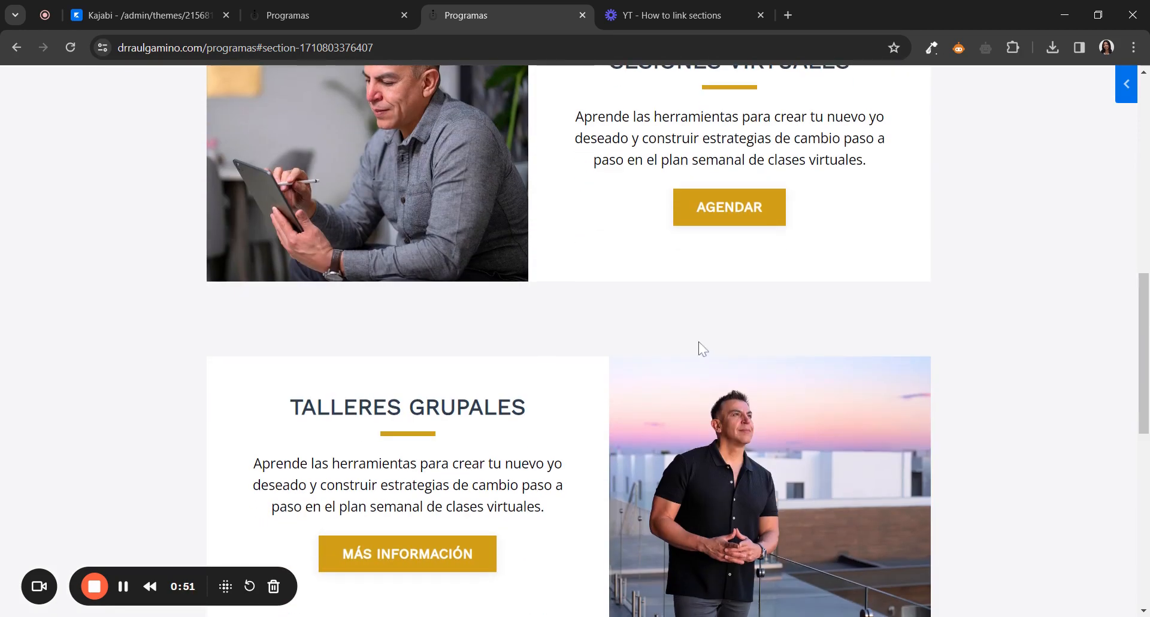
pyautogui.scroll(3, 357, 442)
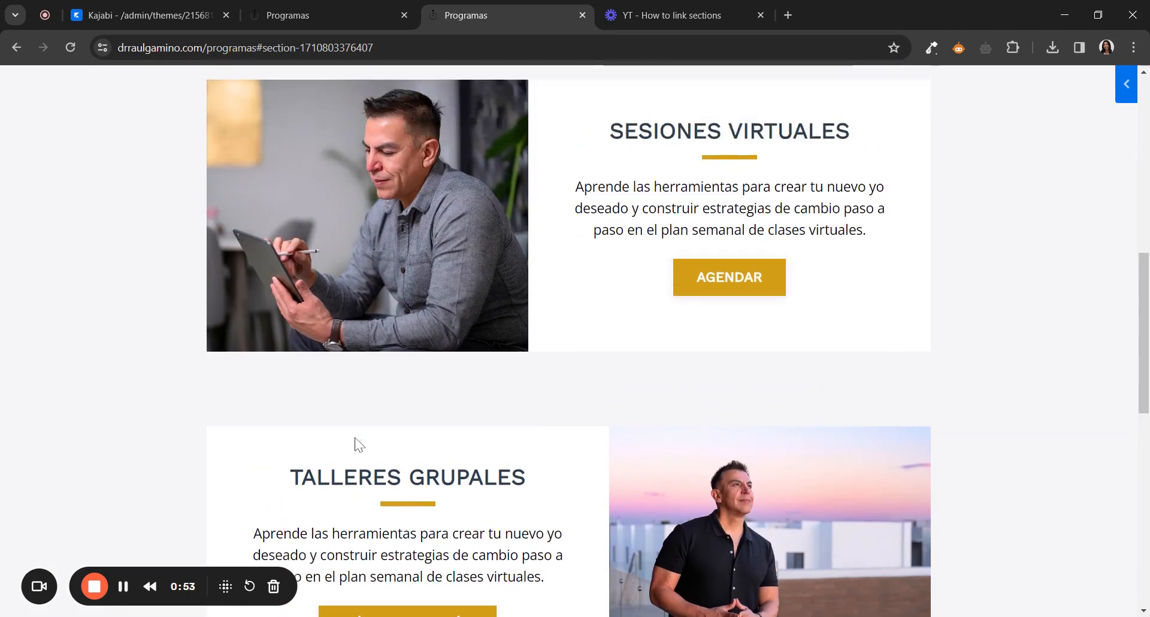
pyautogui.click(19, 55)
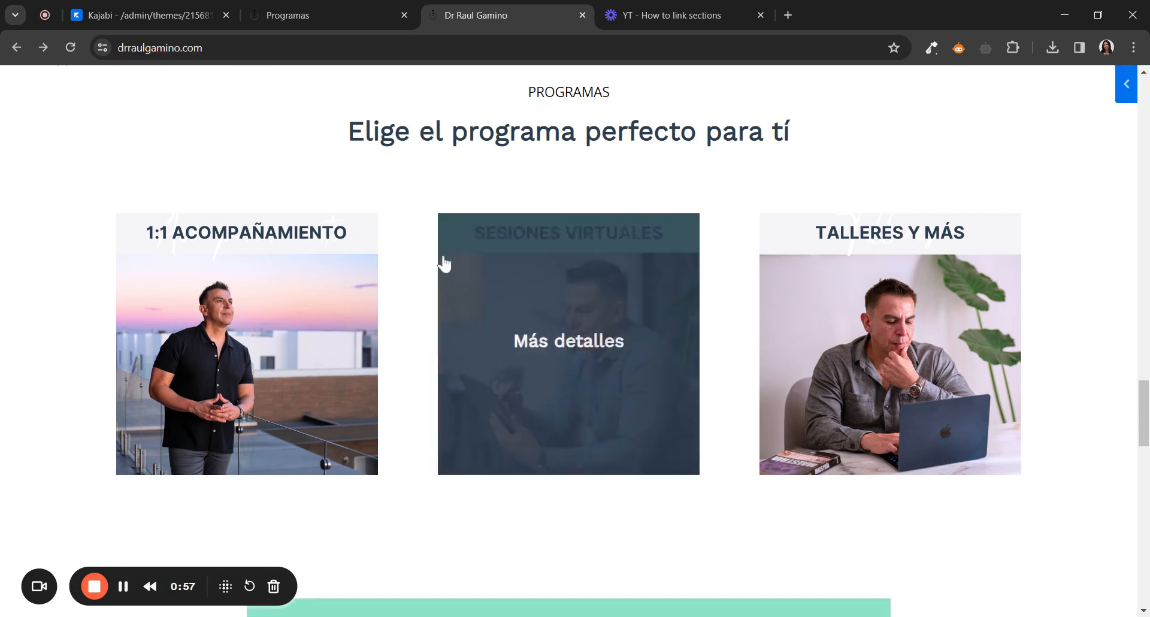
pyautogui.scroll(15, 441, 346)
pyautogui.scroll(10, 473, 370)
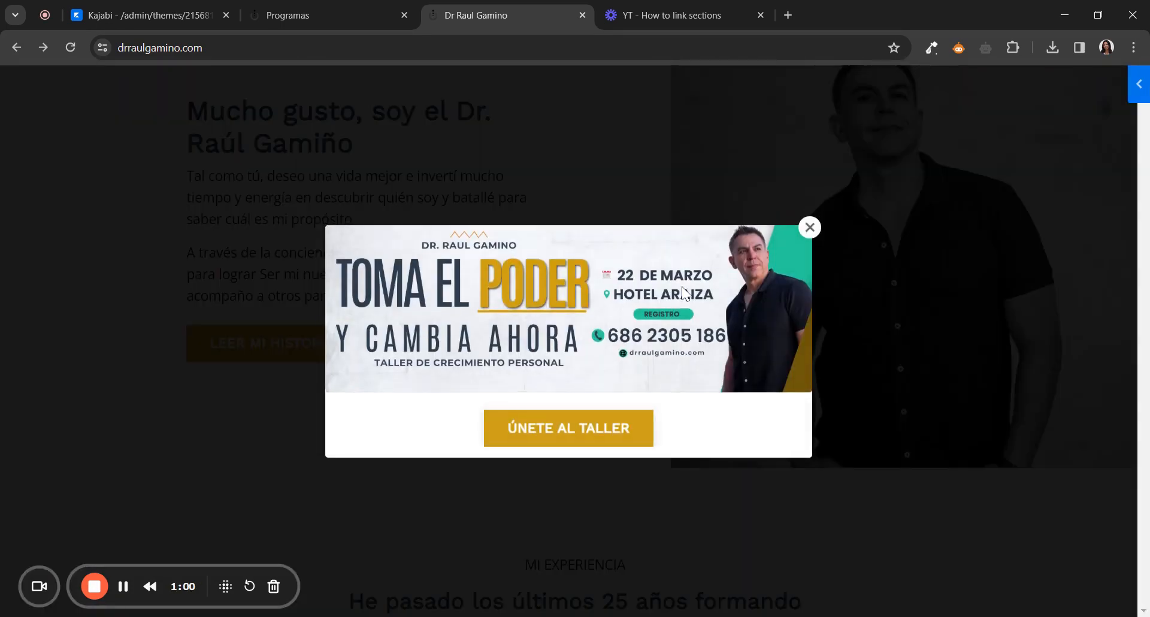
pyautogui.click(808, 230)
pyautogui.scroll(-20, 808, 239)
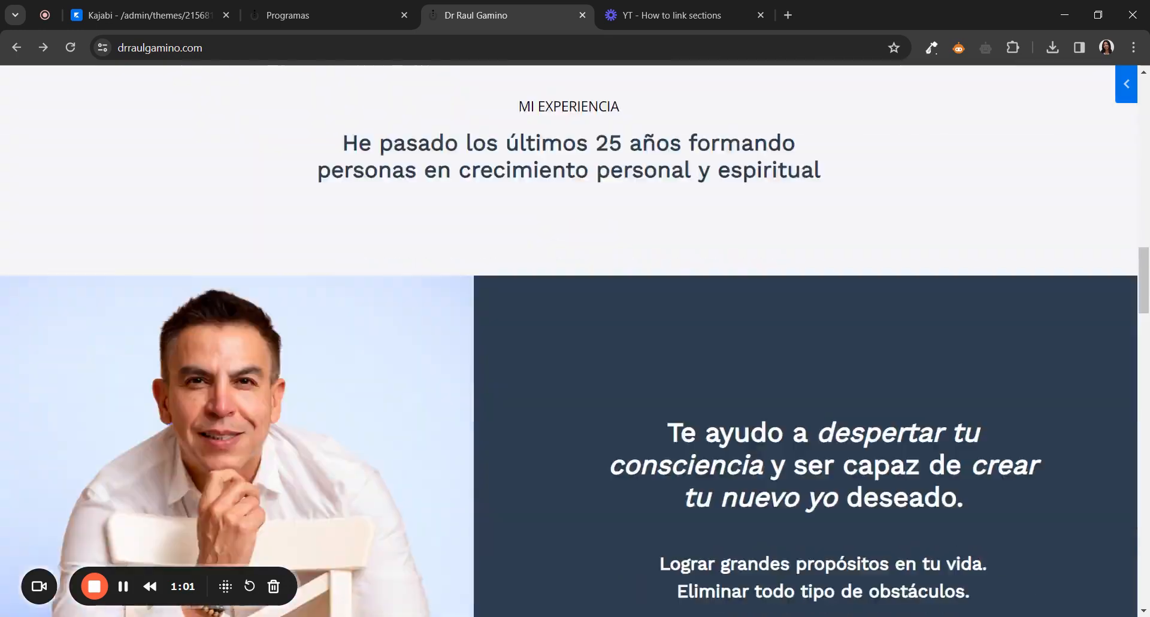
pyautogui.scroll(3, 204, 240)
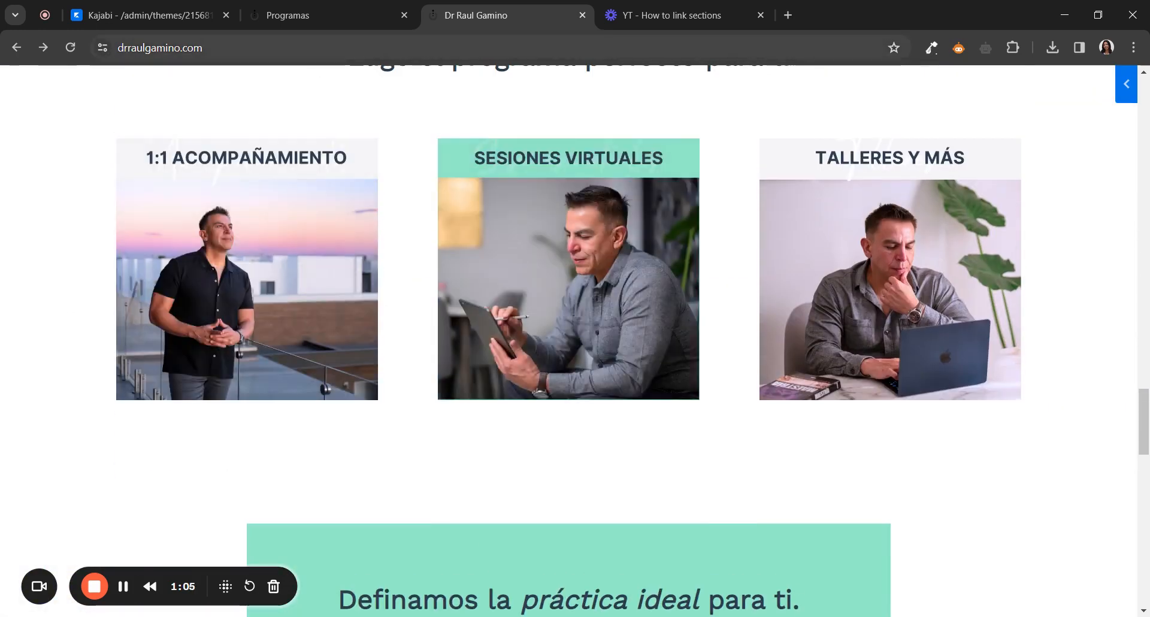
# Switch to the already open Programas page and close its developer tools
pyautogui.click(295, 17)
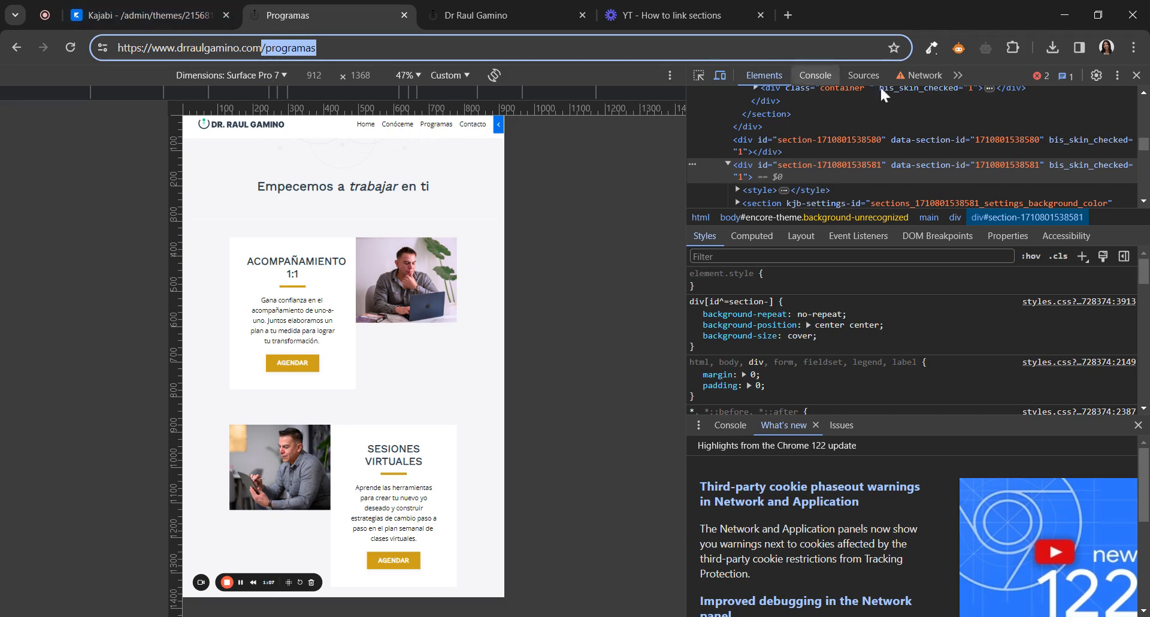
pyautogui.click(1137, 75)
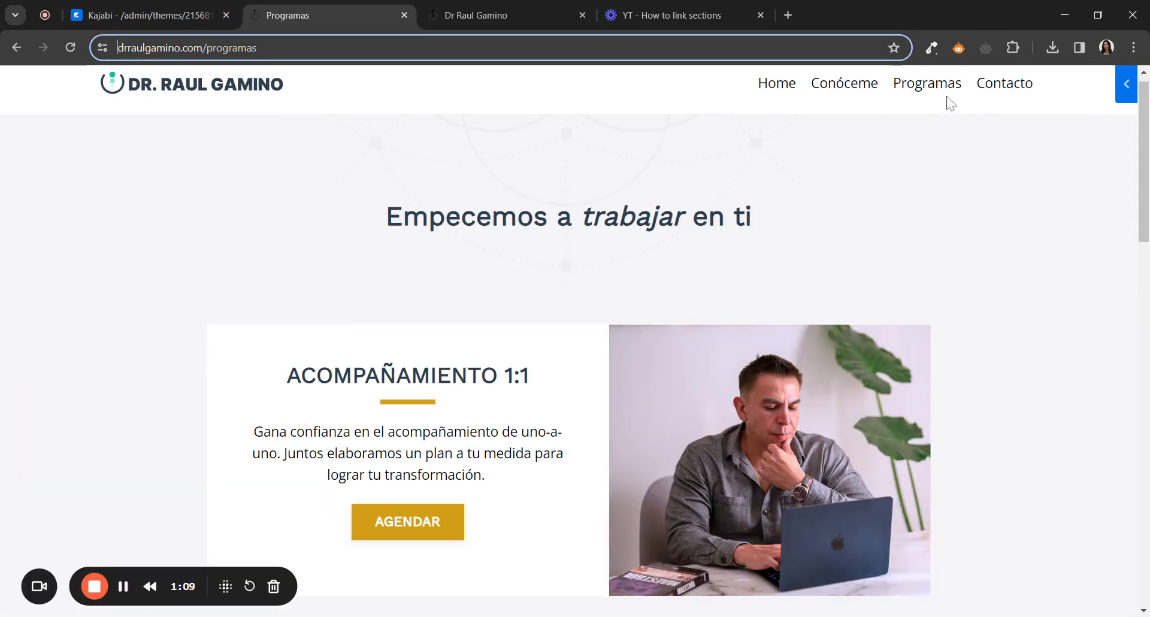
pyautogui.scroll(1, 939, 178)
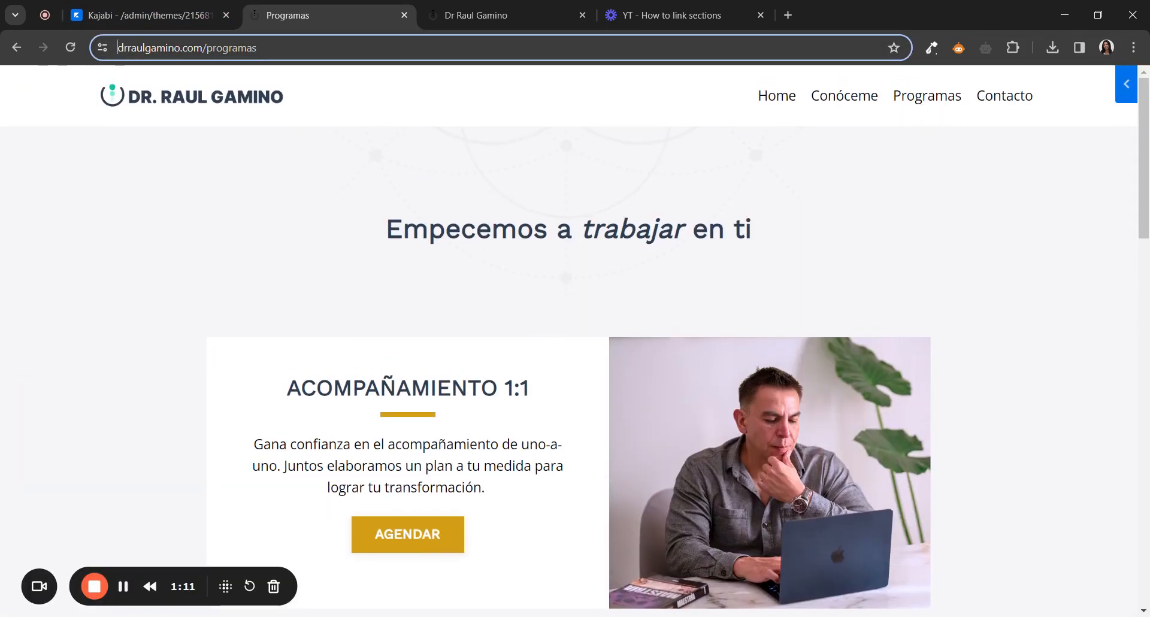
pyautogui.scroll(-1, 309, 334)
pyautogui.click(84, 231)
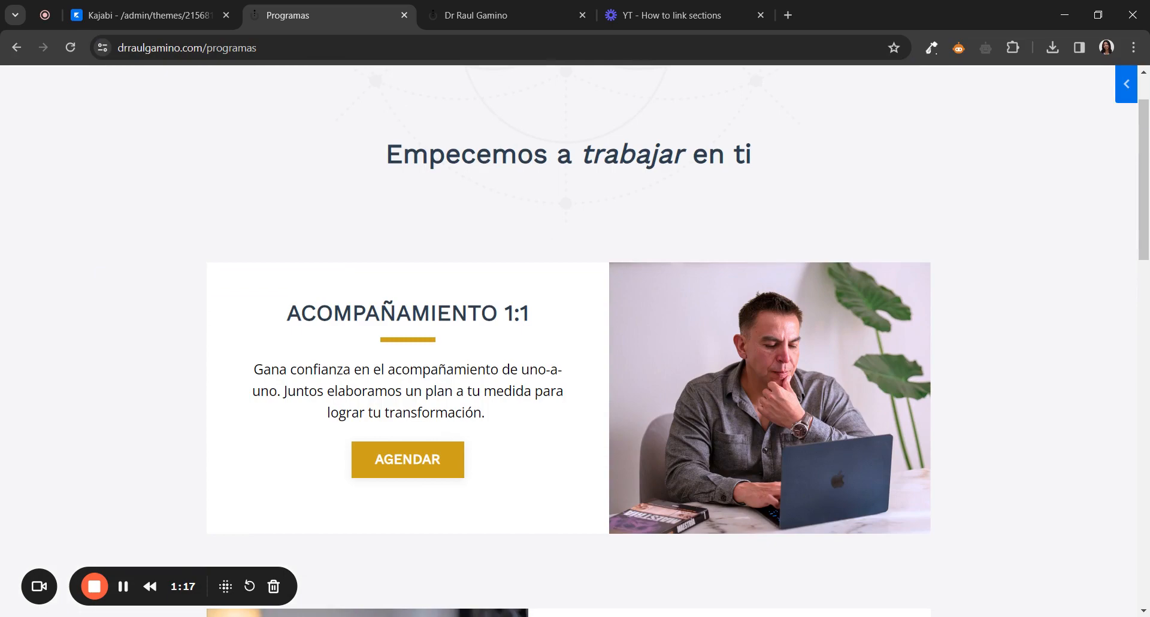
# Open the developer tools on the Programas page and locate the HTML div that contains the Acompañamiento 1:1 section
pyautogui.hotkey('ctrl', 'shift', 'i')
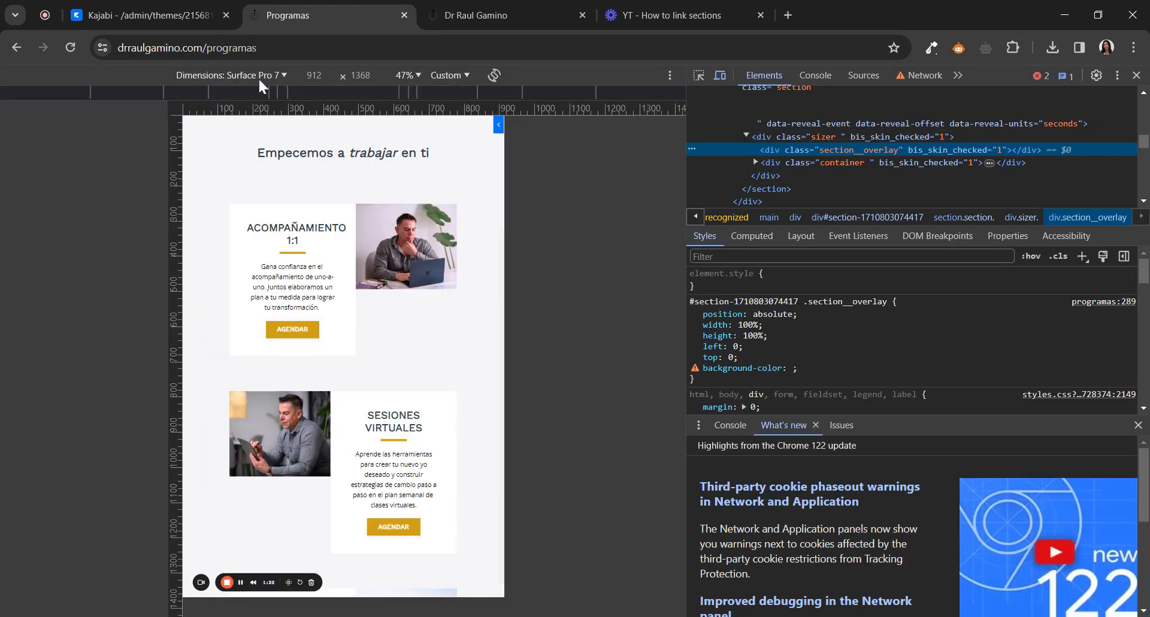
pyautogui.scroll(10, 756, 138)
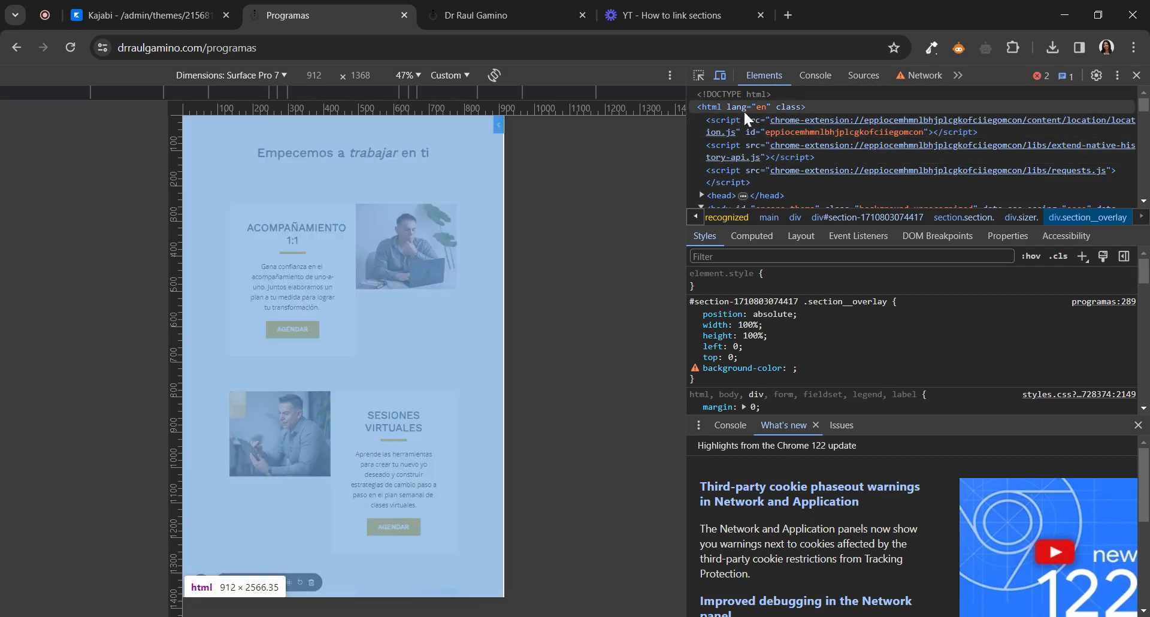
pyautogui.scroll(-2, 749, 131)
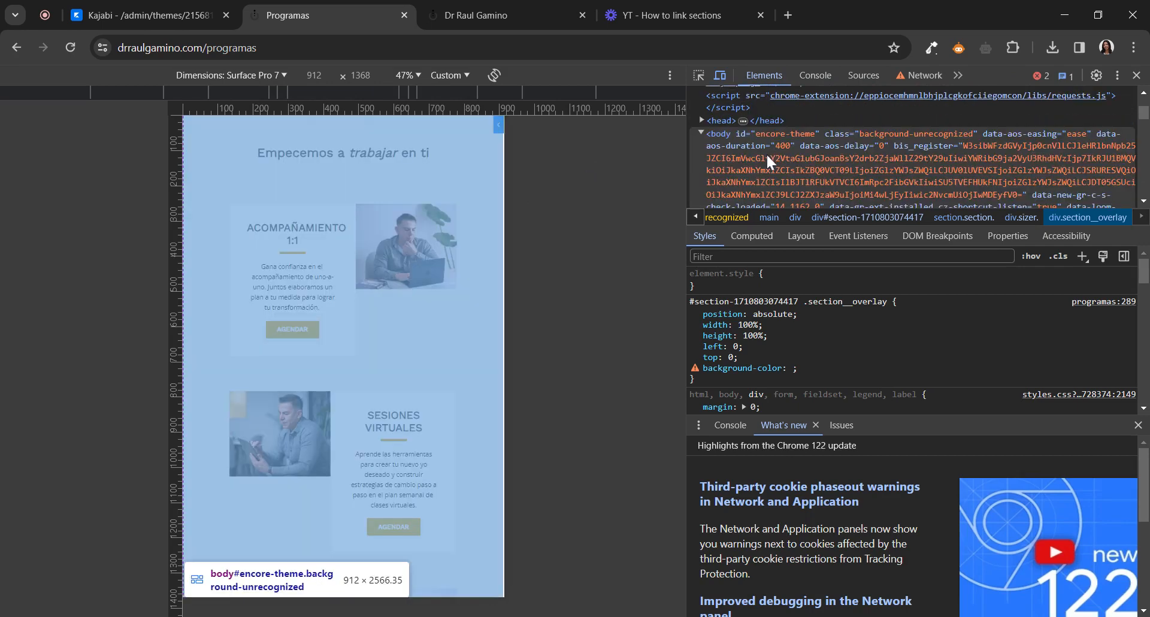
pyautogui.scroll(-5, 767, 153)
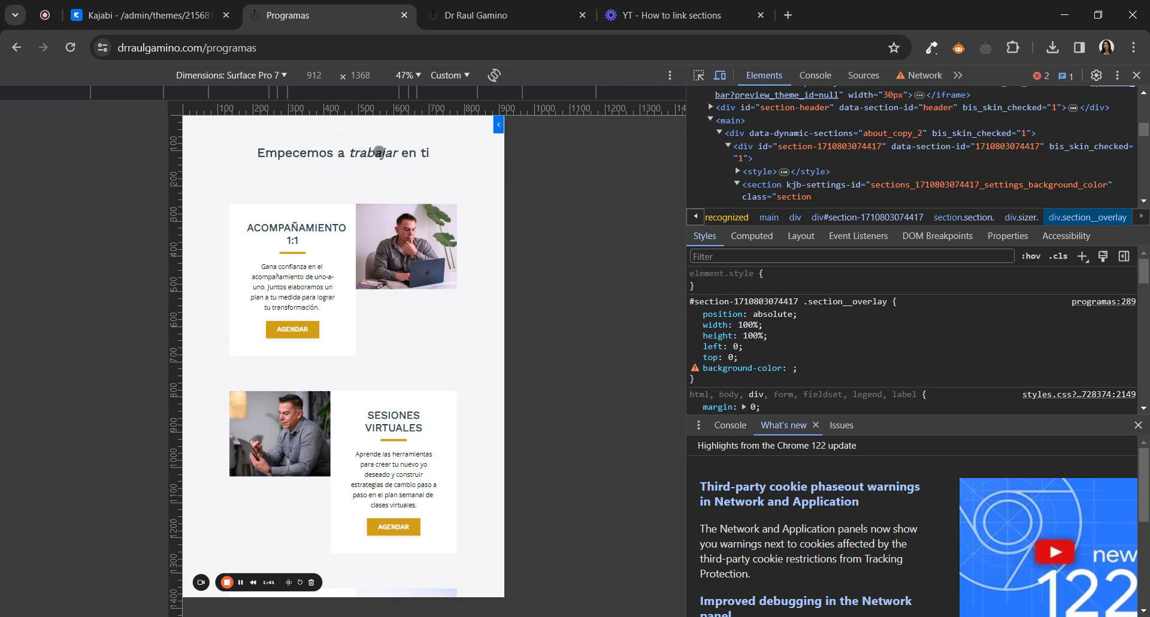
pyautogui.scroll(-2, 861, 133)
pyautogui.scroll(1, 808, 129)
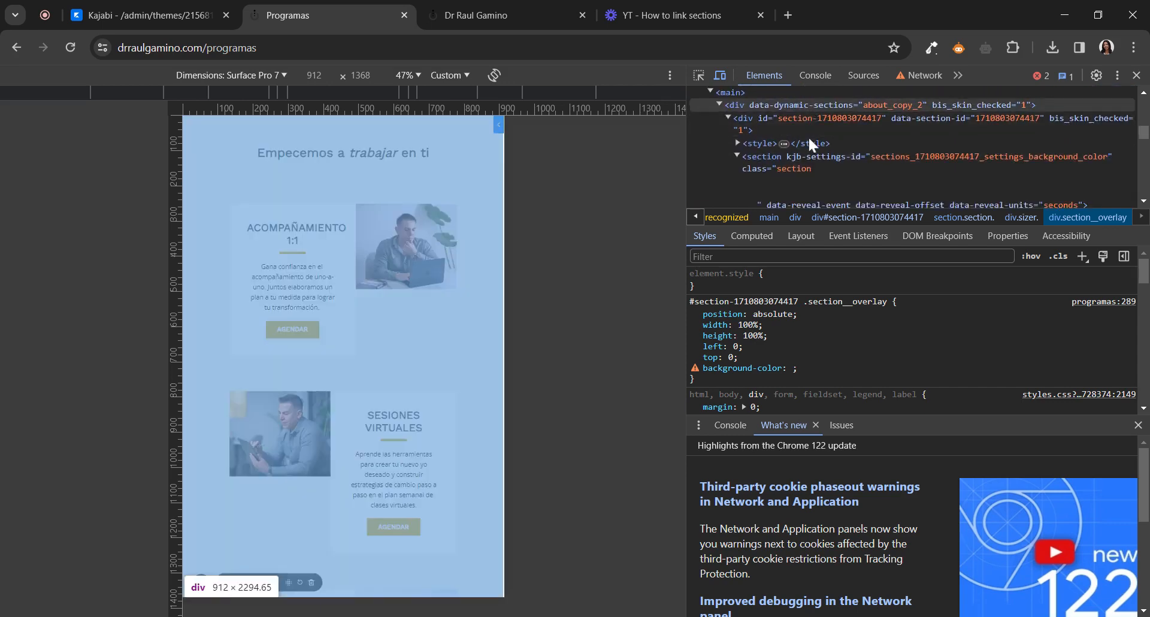
pyautogui.scroll(-2, 778, 172)
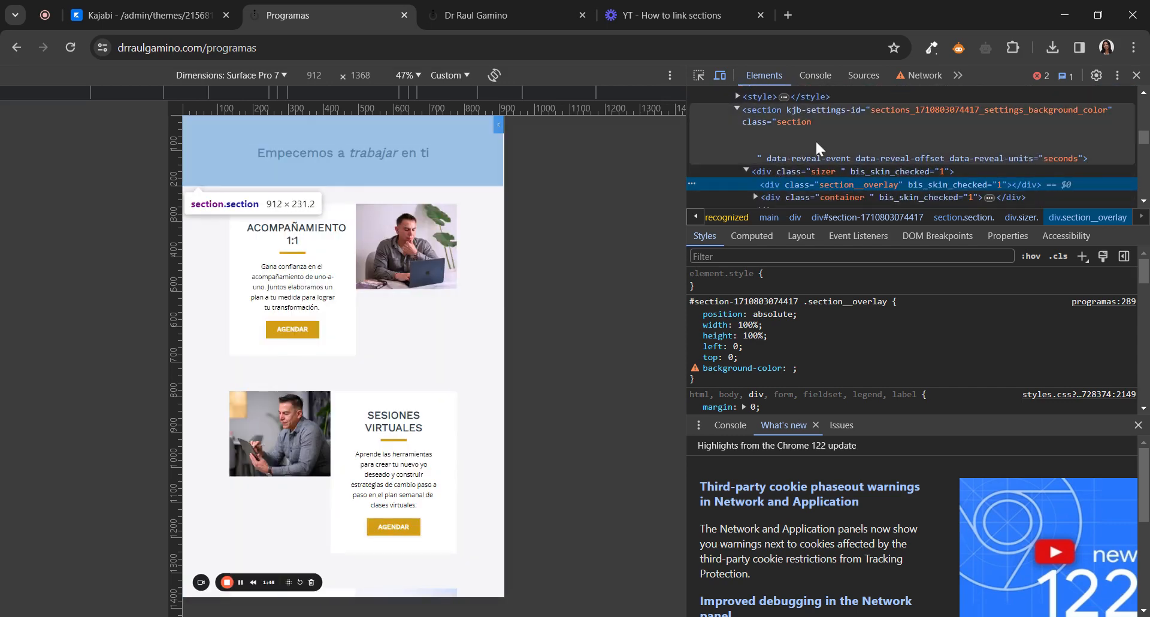
pyautogui.scroll(-2, 817, 144)
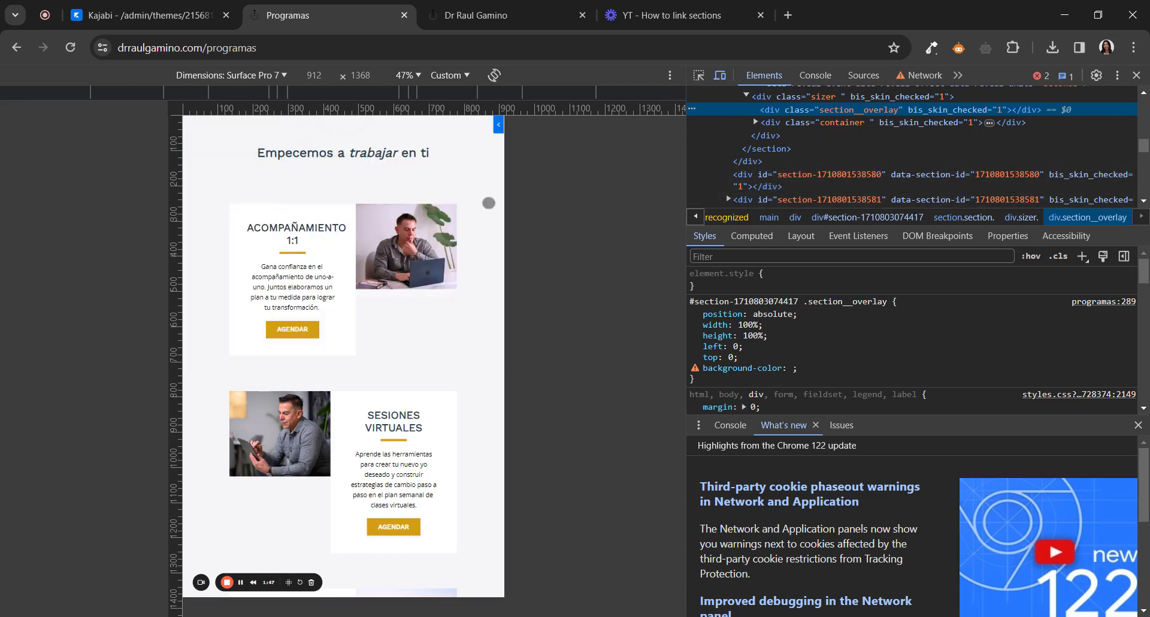
pyautogui.scroll(-1, 489, 204)
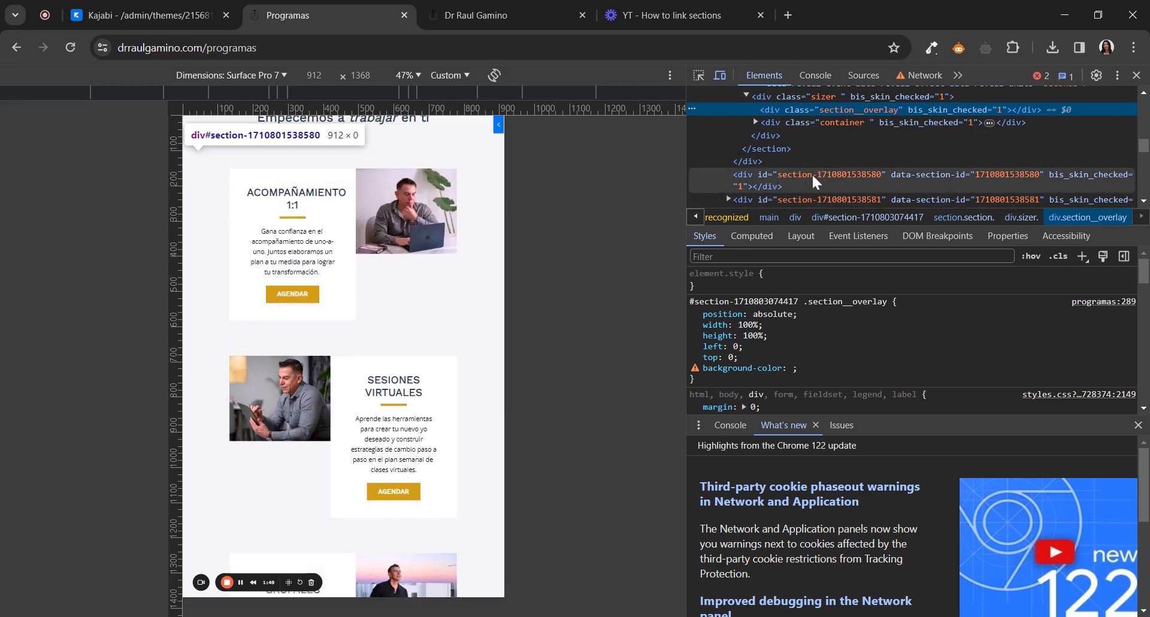
pyautogui.scroll(-2, 813, 171)
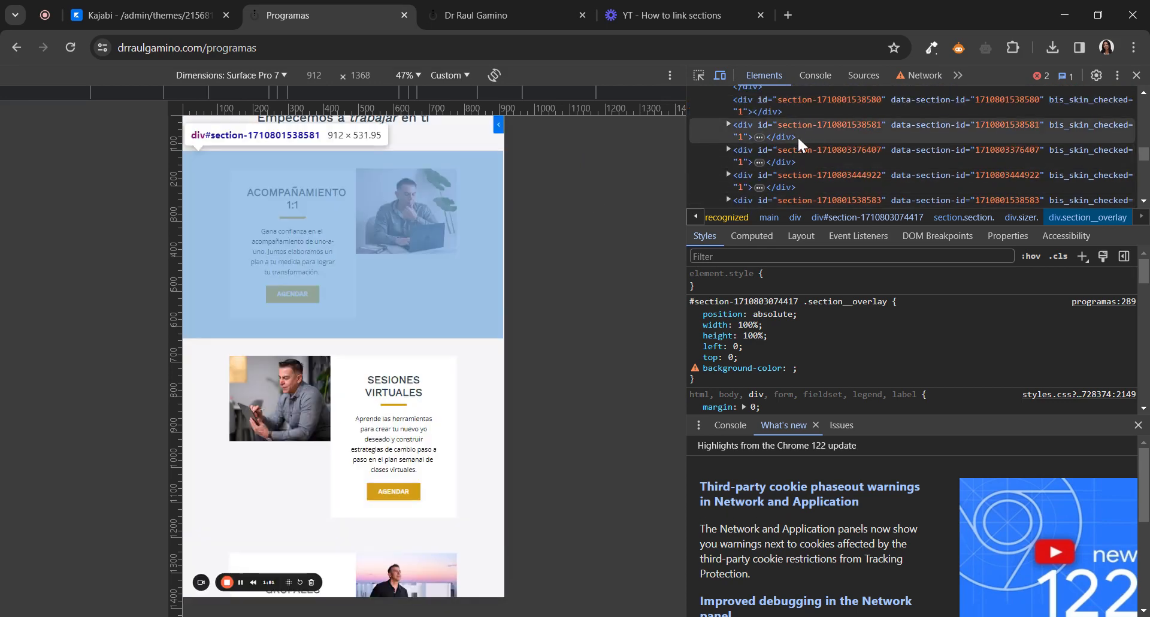
pyautogui.click(760, 127)
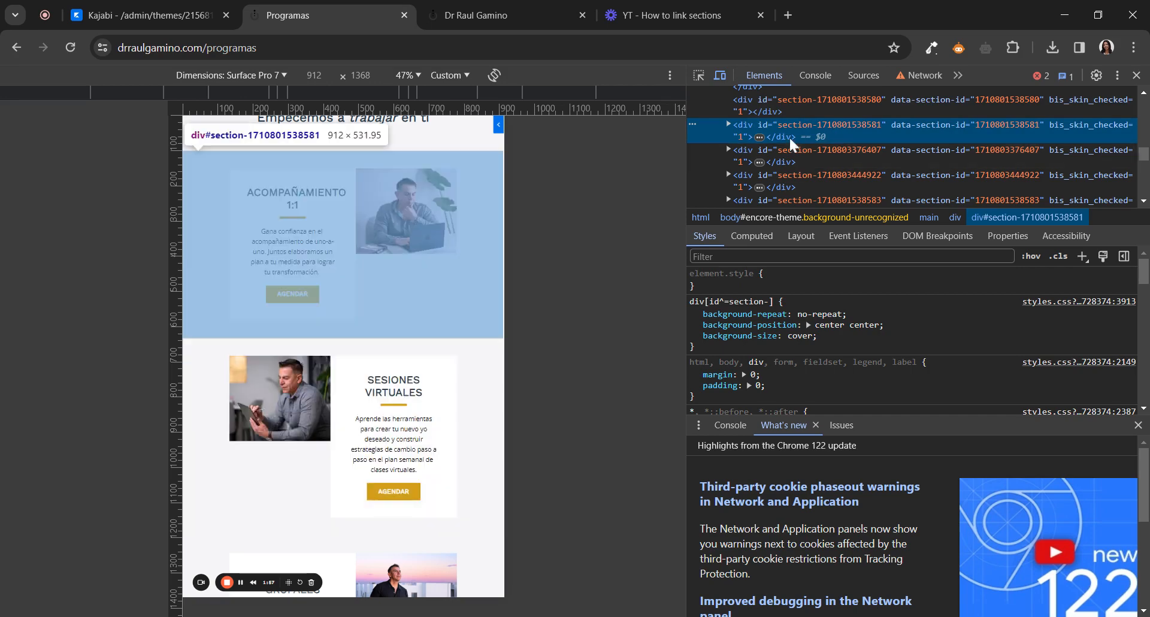
pyautogui.doubleClick(801, 127)
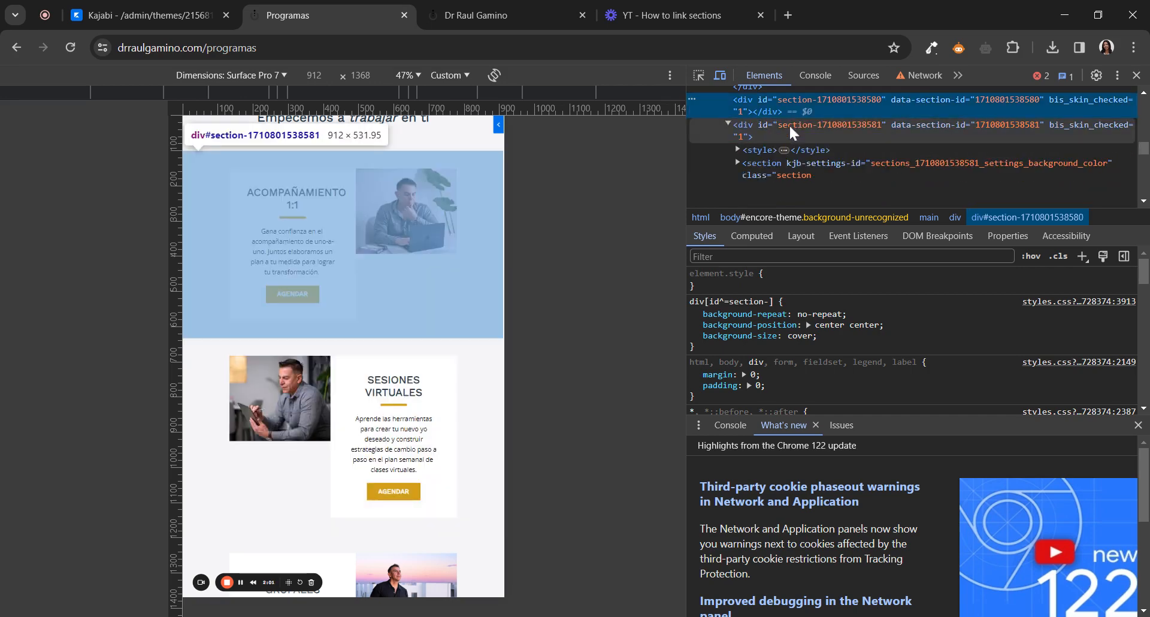
pyautogui.click(792, 124)
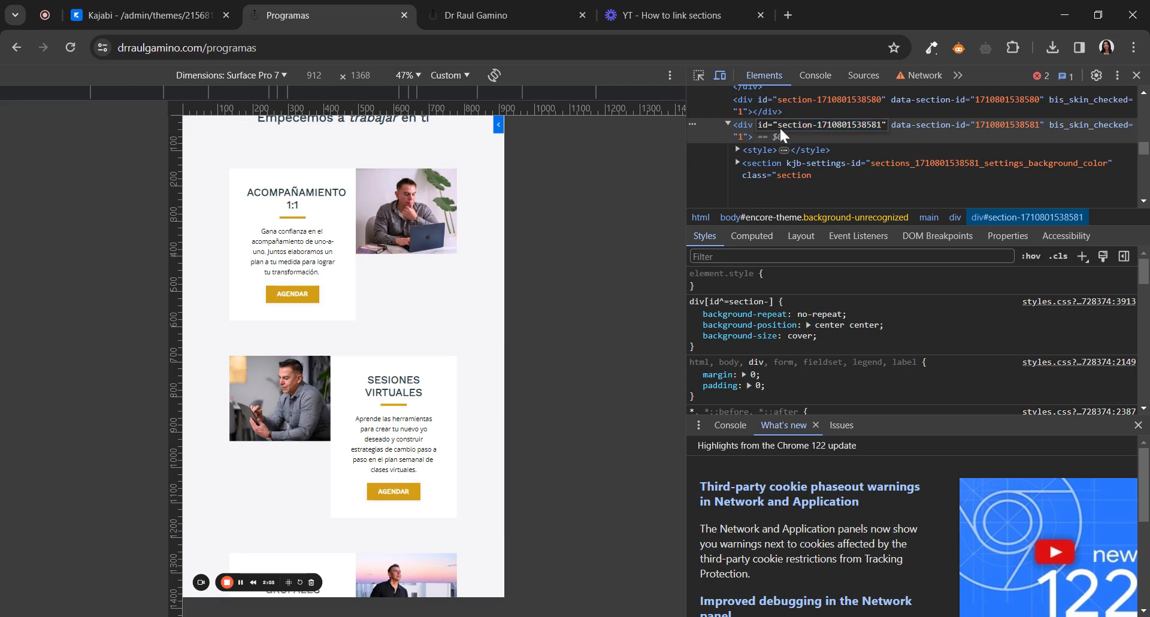
pyautogui.click(876, 126)
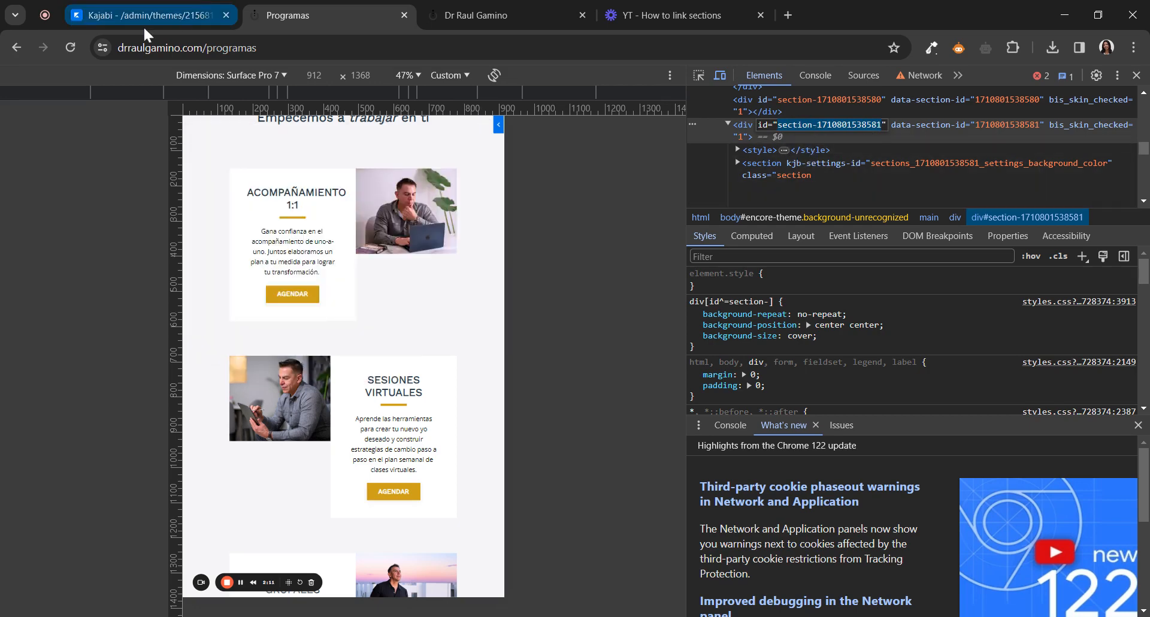
pyautogui.click(143, 23)
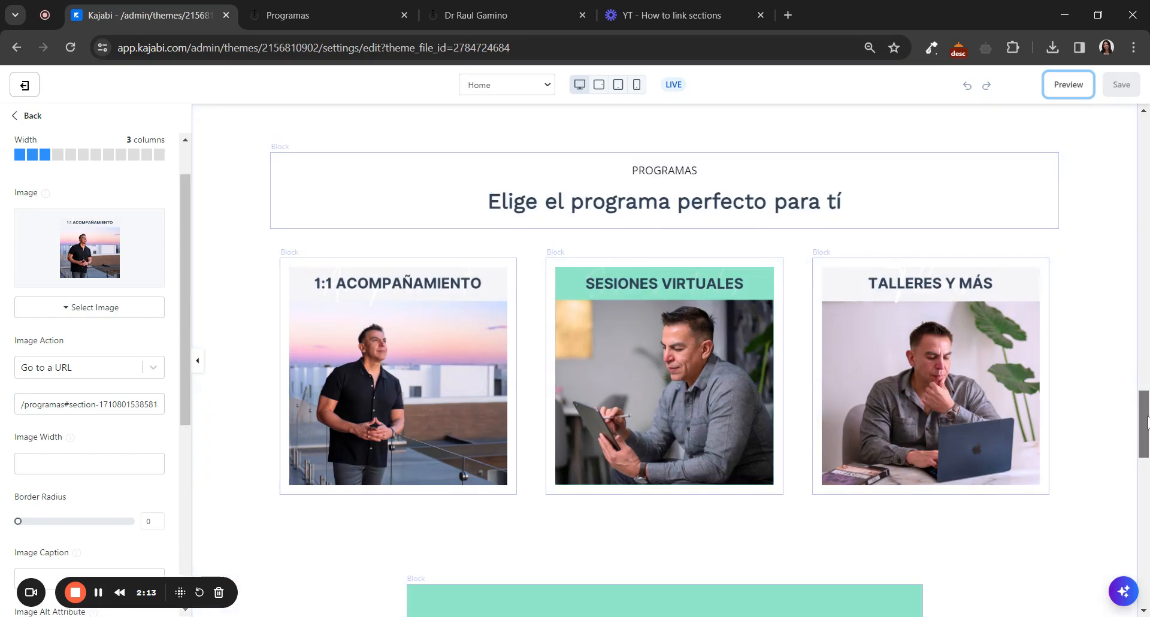
# Compare the /programas path in the 1:1 Acompañamiento card's link with the Programas page address, then return to the Kajabi editor
pyautogui.scroll(3, 663, 380)
pyautogui.scroll(-2, 855, 349)
pyautogui.scroll(-2, 210, 303)
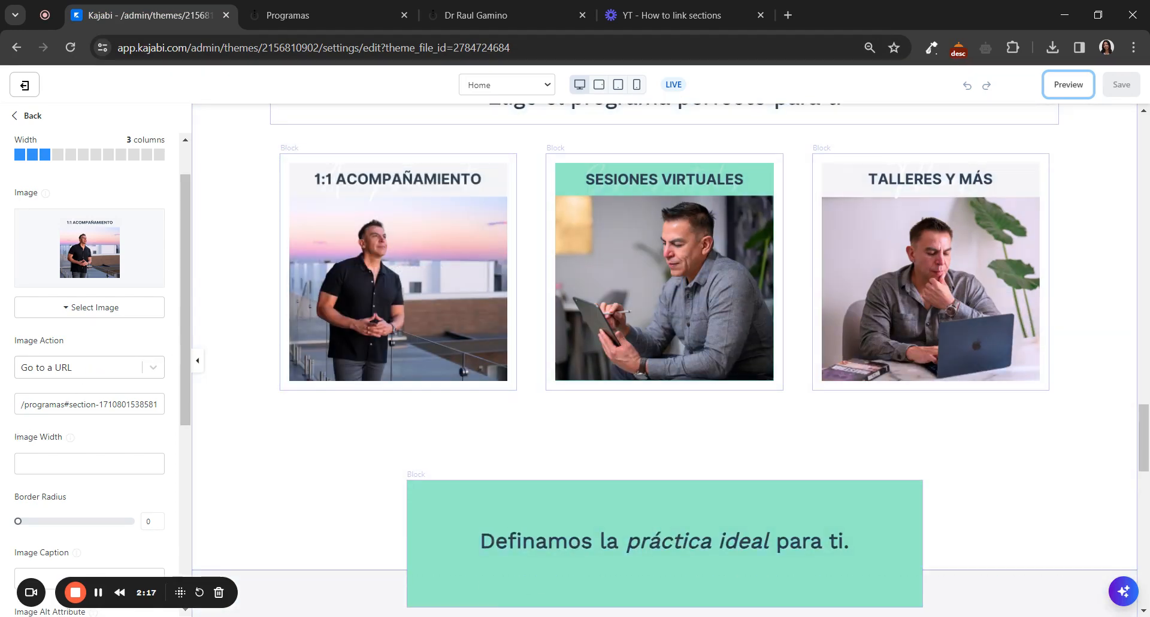
pyautogui.moveTo(21, 404); pyautogui.dragTo(49, 405)
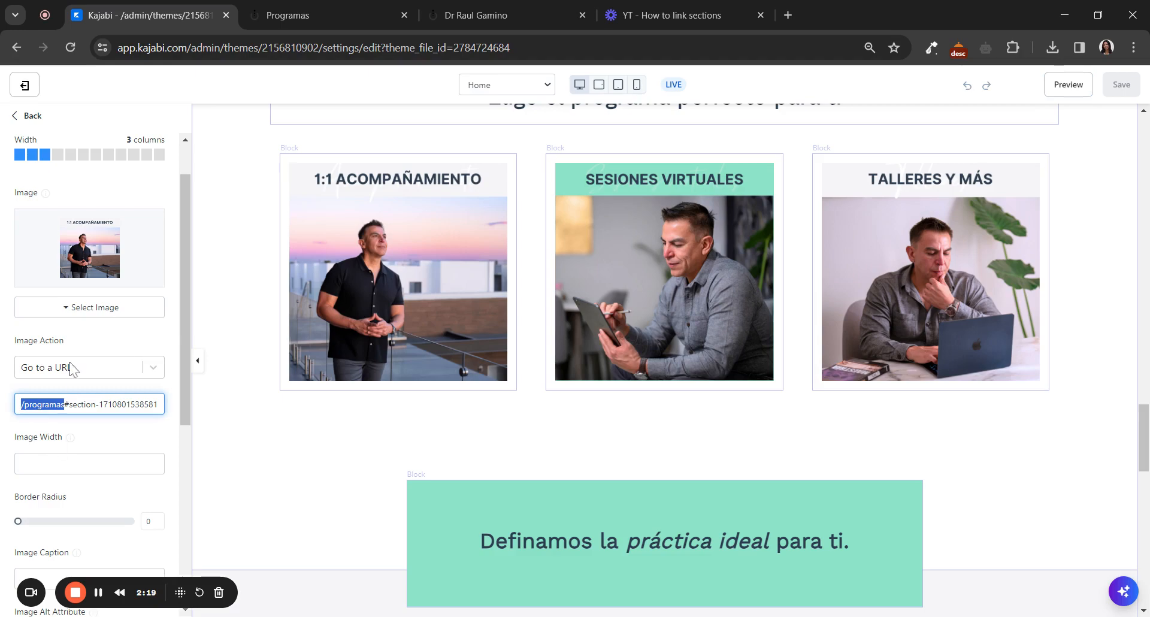
pyautogui.click(357, 9)
pyautogui.doubleClick(231, 47)
pyautogui.moveTo(206, 47); pyautogui.dragTo(201, 48)
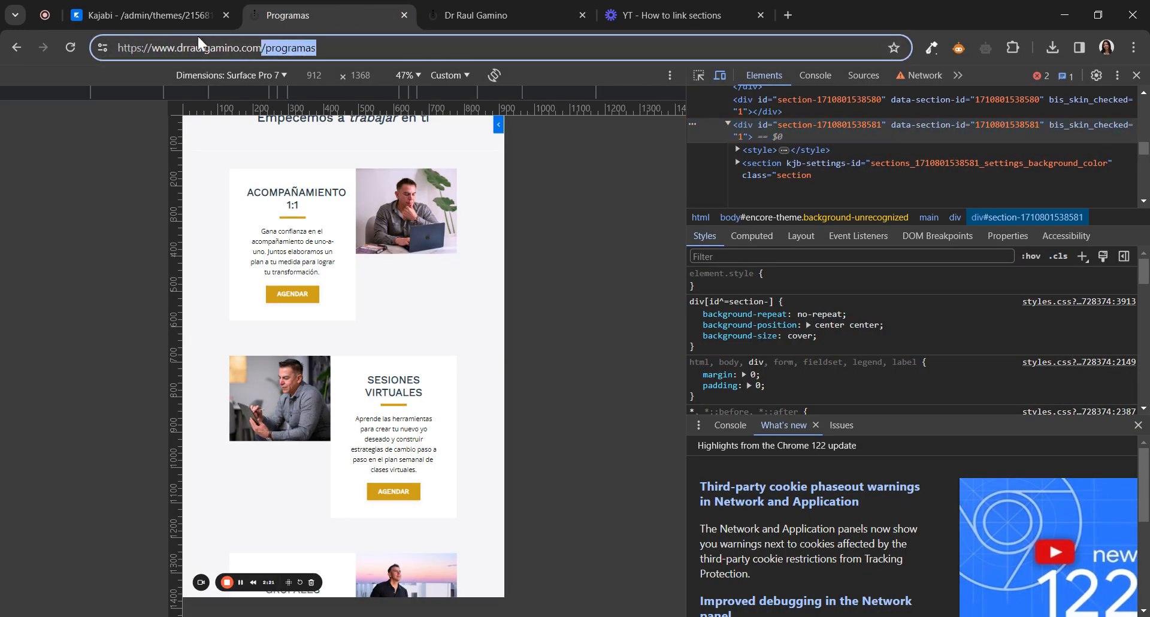
pyautogui.click(200, 19)
pyautogui.click(24, 436)
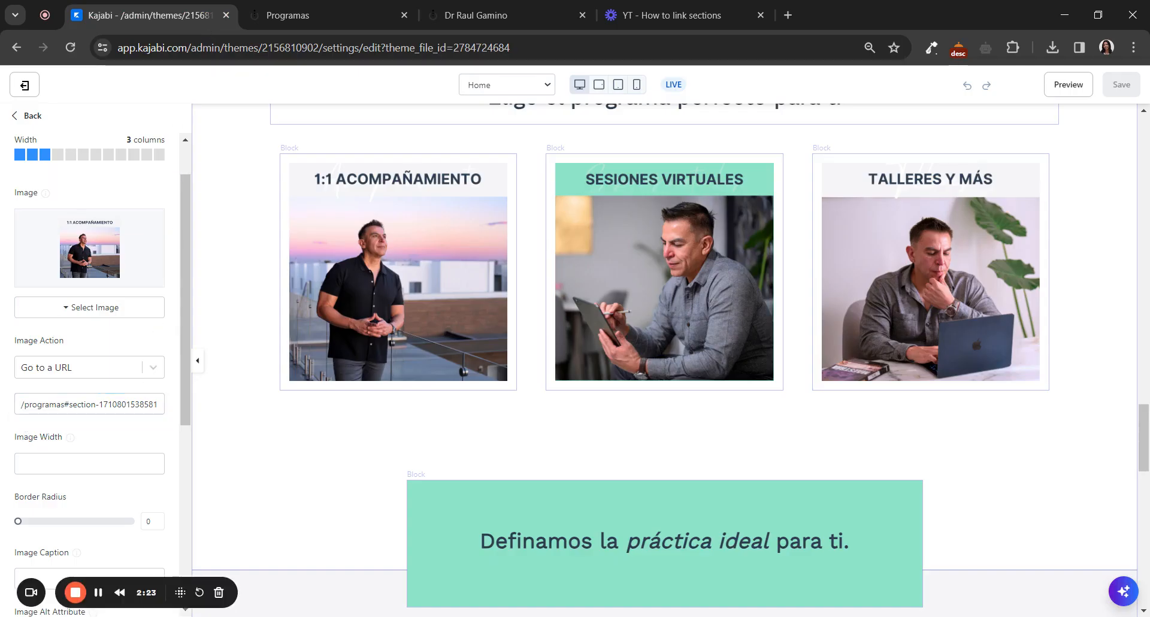
# Compare the section id after the # in the card's link with the div id on the Programas page and return to the editor
pyautogui.doubleClick(67, 405)
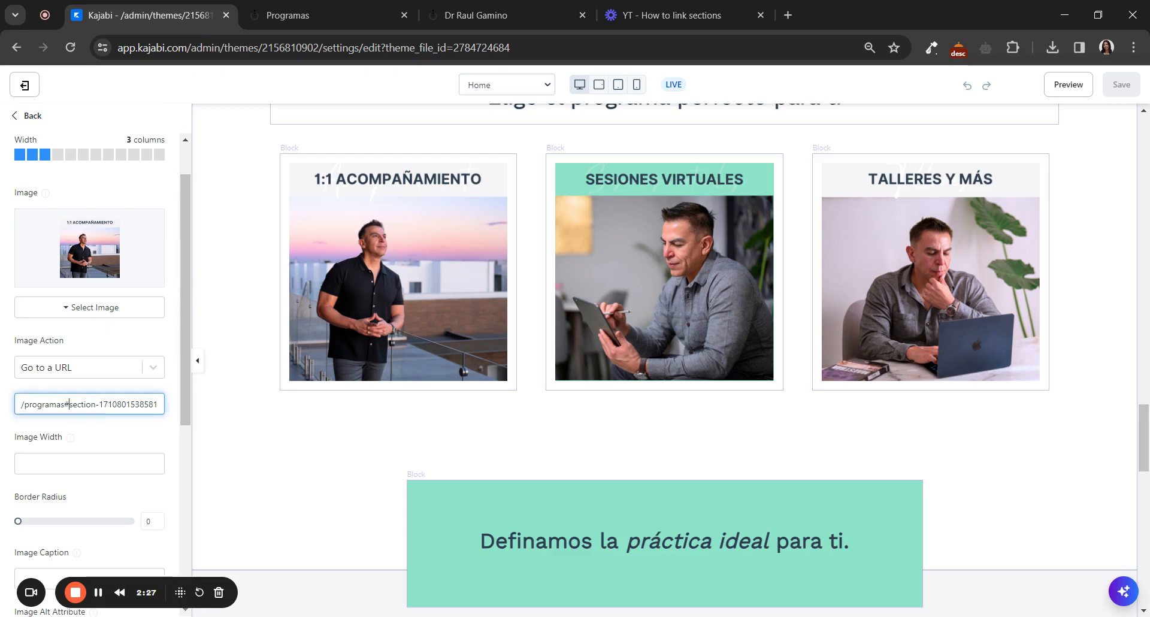
pyautogui.moveTo(68, 405); pyautogui.dragTo(169, 415)
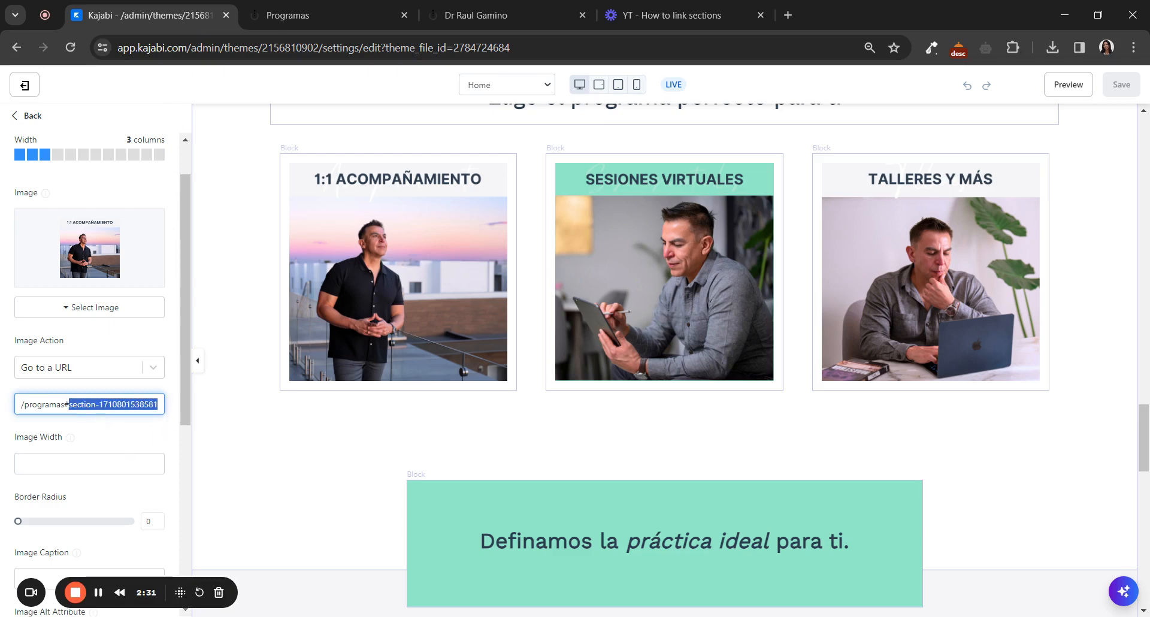
pyautogui.click(316, 17)
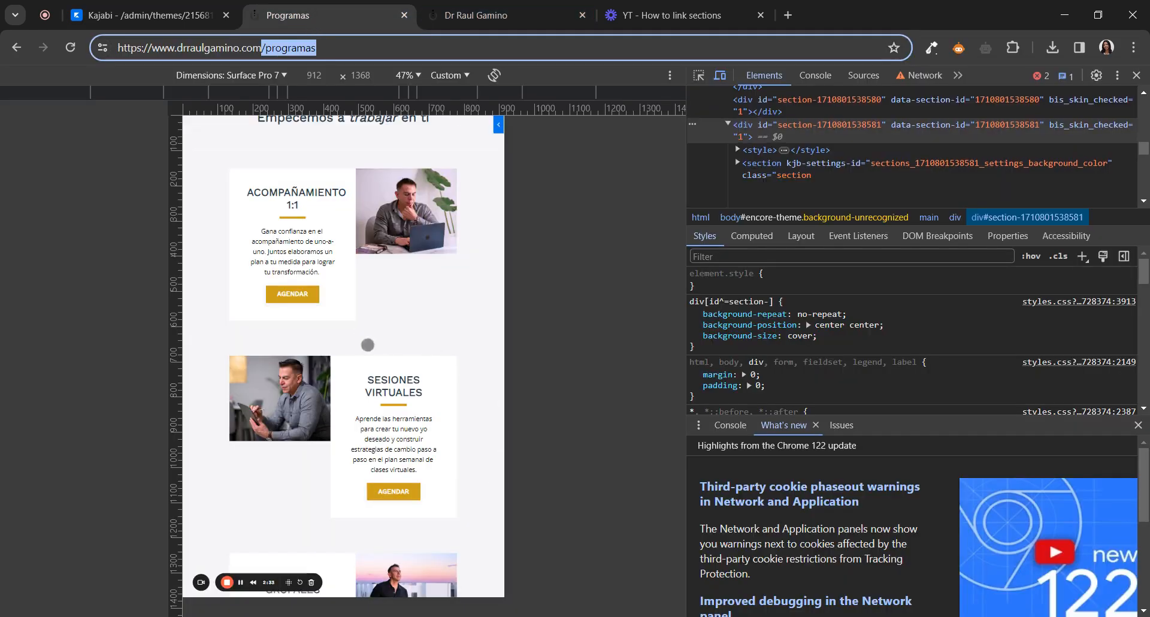
pyautogui.click(180, 17)
pyautogui.click(98, 404)
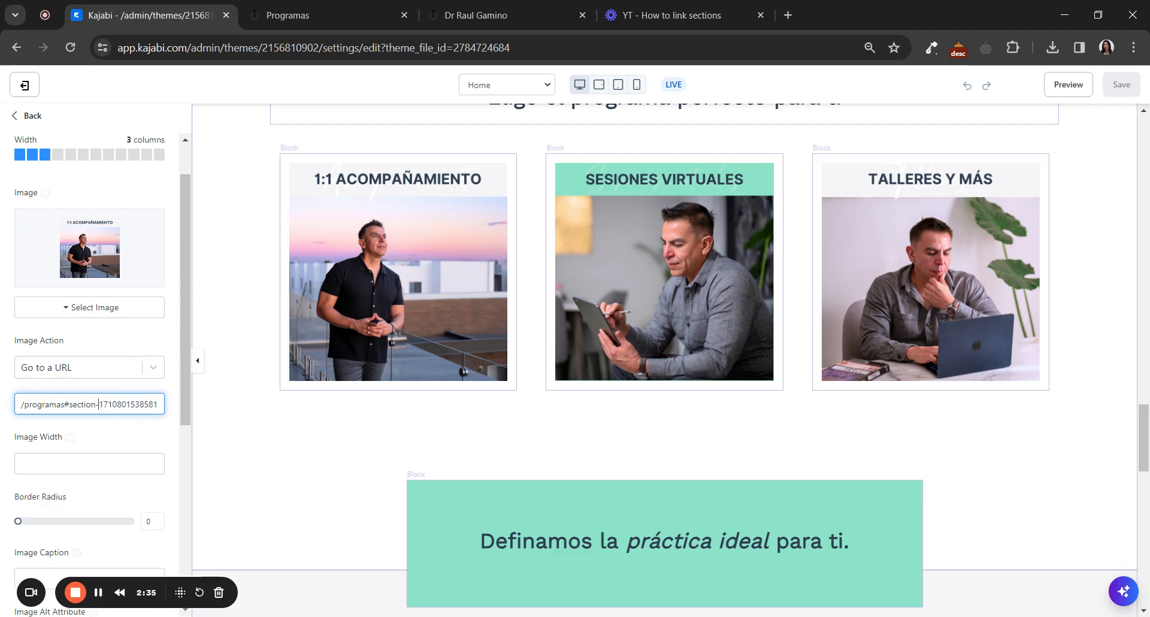
# Switch to the live home page and test the 1:1 Acompañamiento card's link
pyautogui.scroll(-2, 809, 264)
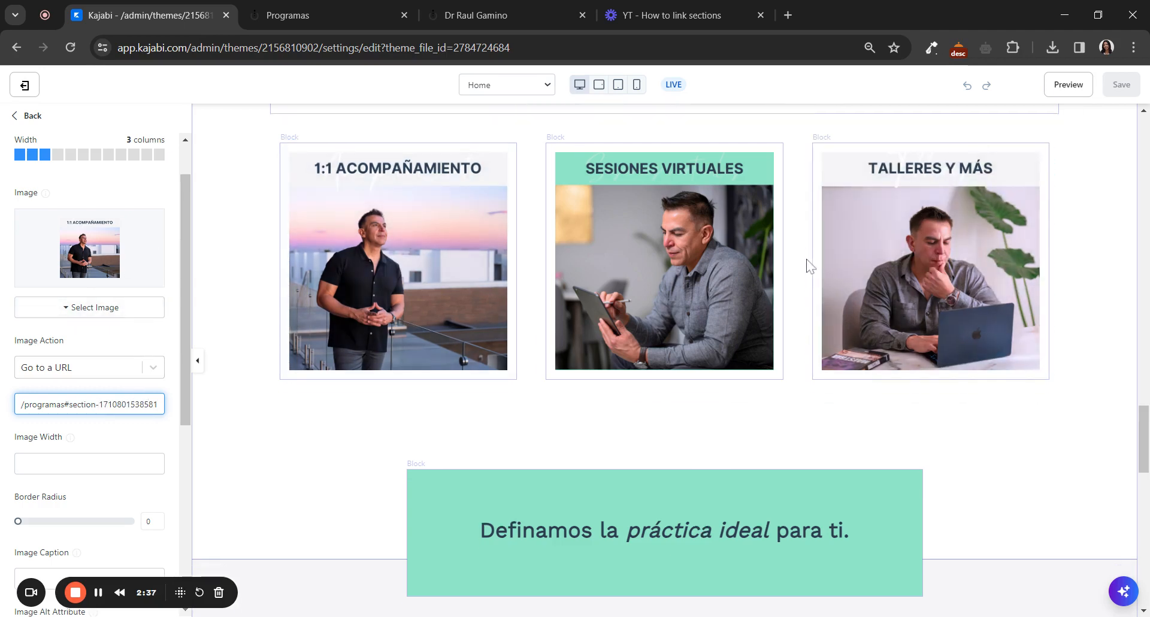
pyautogui.scroll(3, 1072, 220)
pyautogui.click(502, 17)
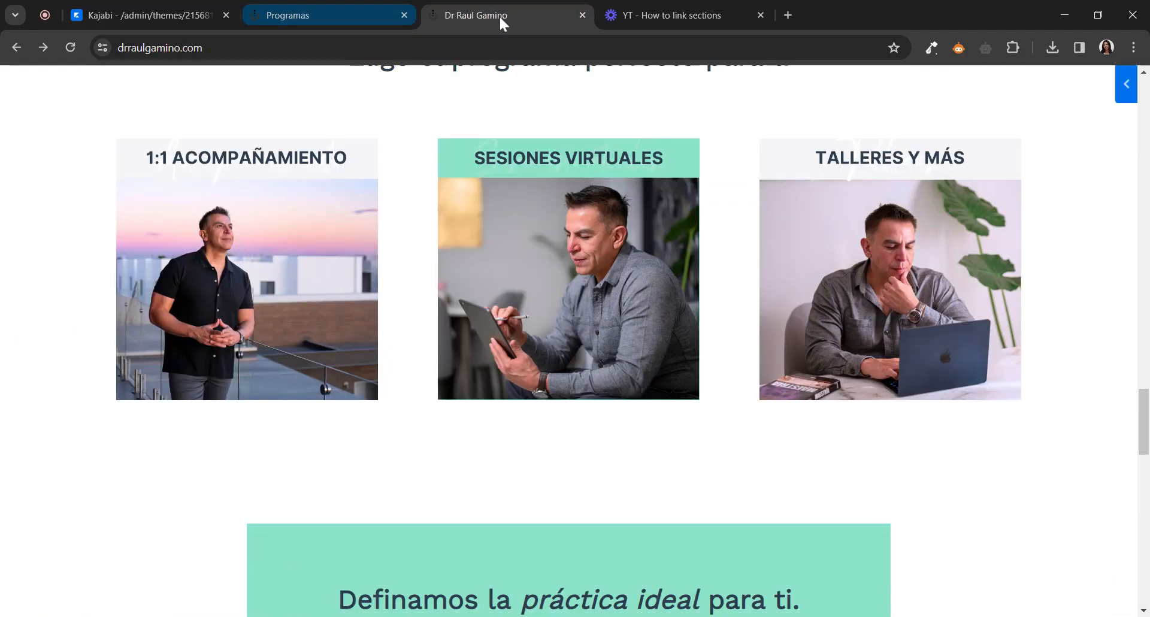
pyautogui.scroll(2, 6, 161)
pyautogui.scroll(-1, 306, 180)
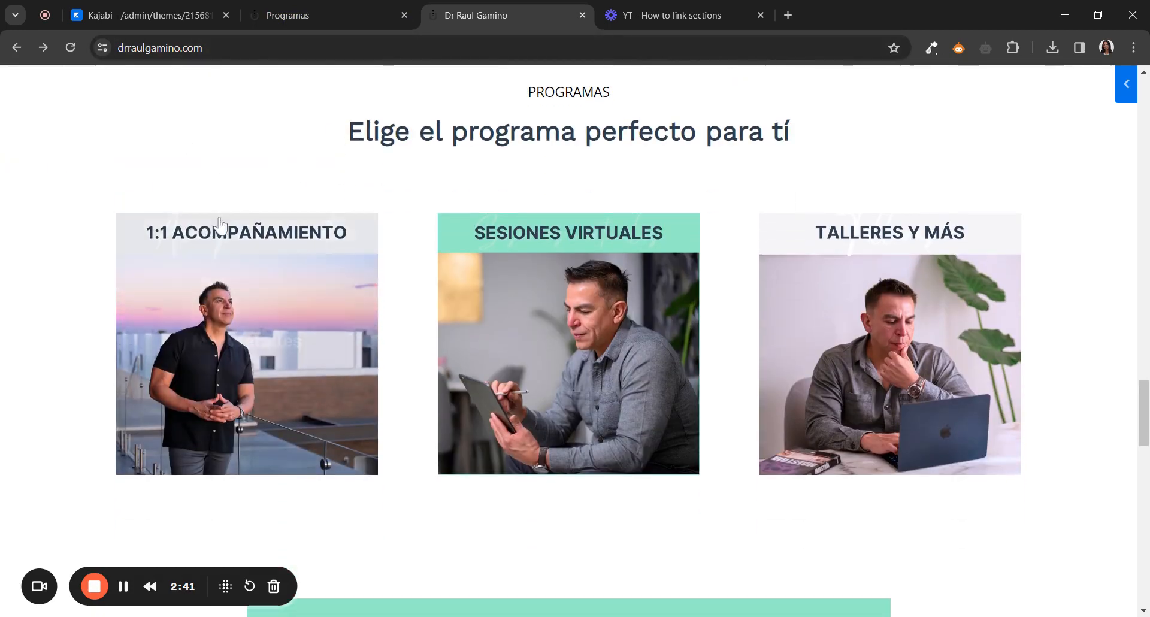
pyautogui.moveTo(177, 295)
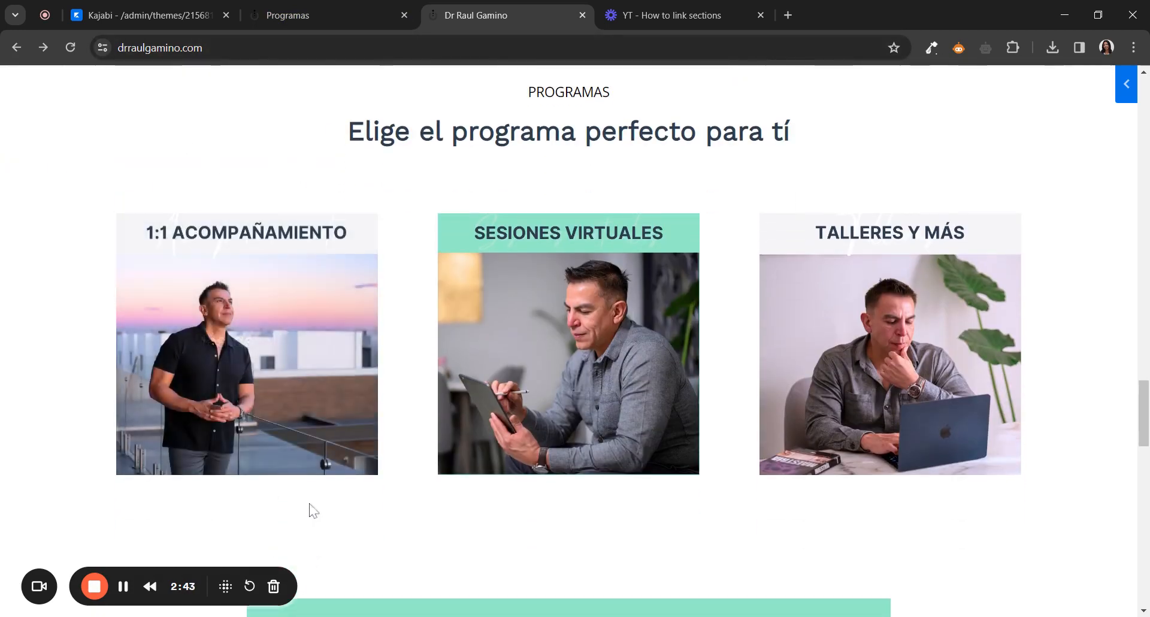
pyautogui.click(174, 424)
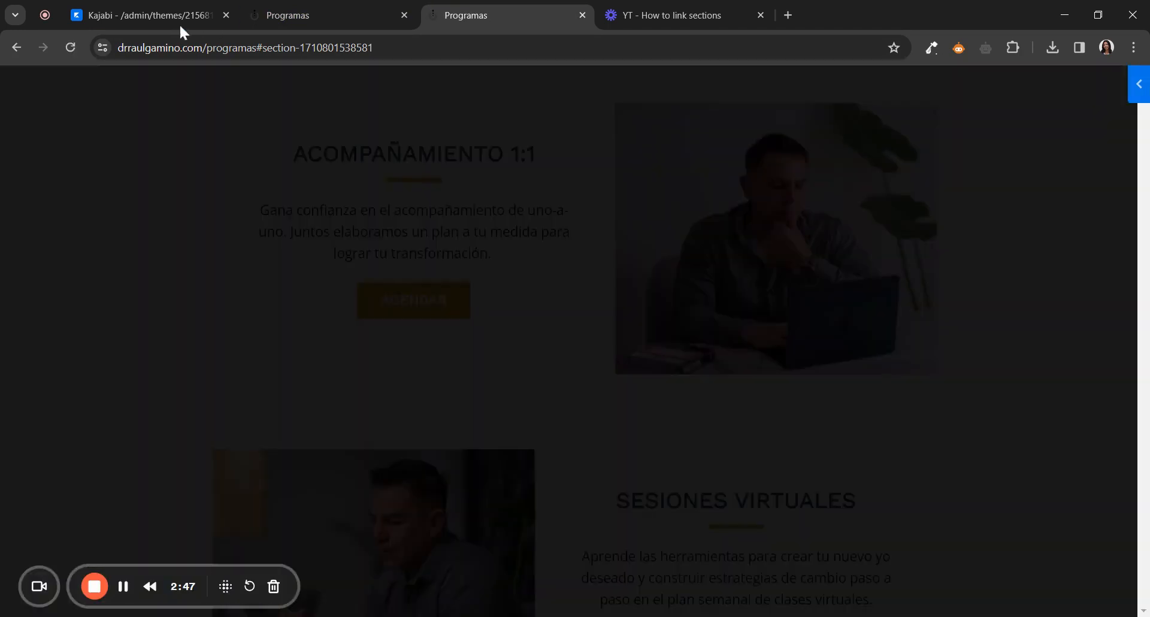
# Return to the Kajabi editor and include a call-to-action button in the "Definamos la práctica ideal para ti." text block
pyautogui.click(171, 16)
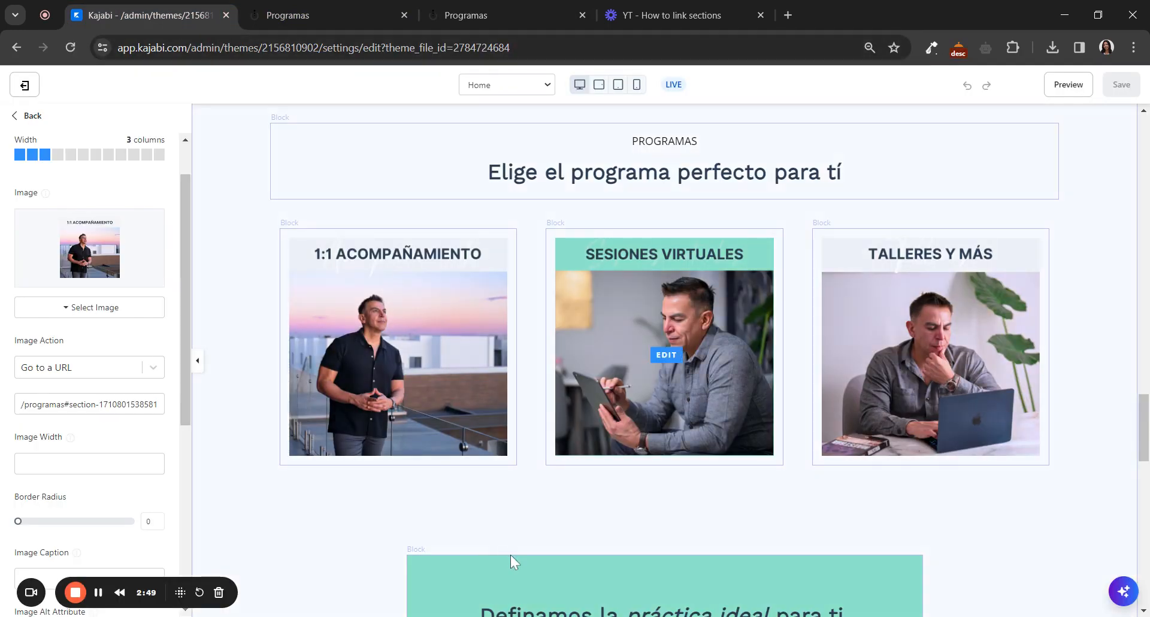
pyautogui.scroll(-5, 511, 554)
pyautogui.click(667, 324)
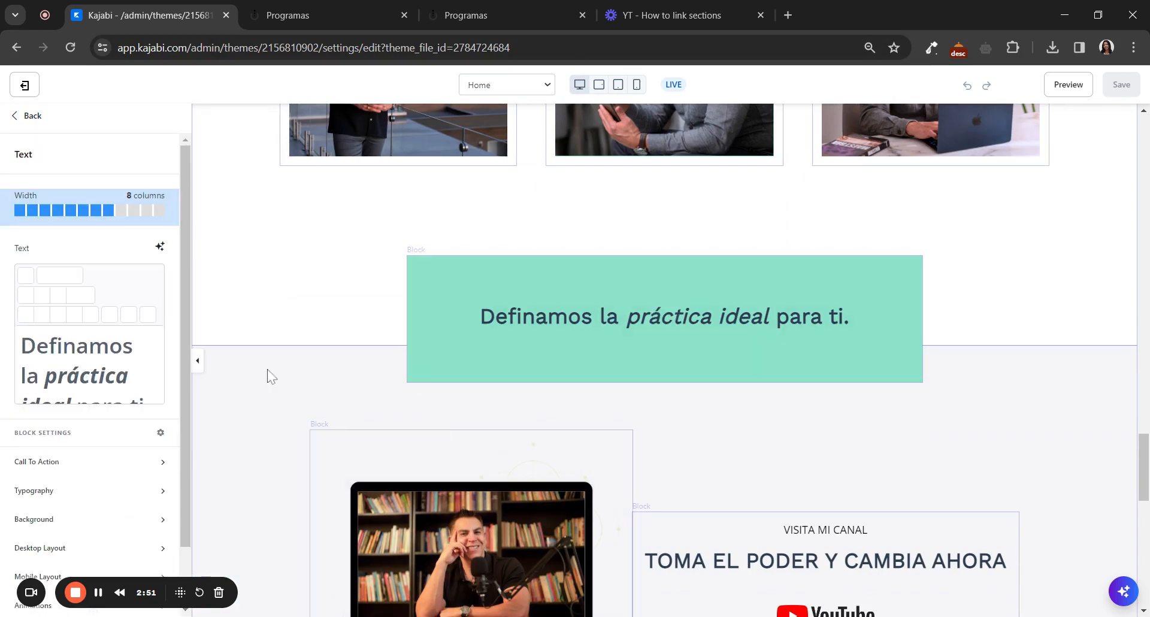
pyautogui.scroll(-3, 70, 474)
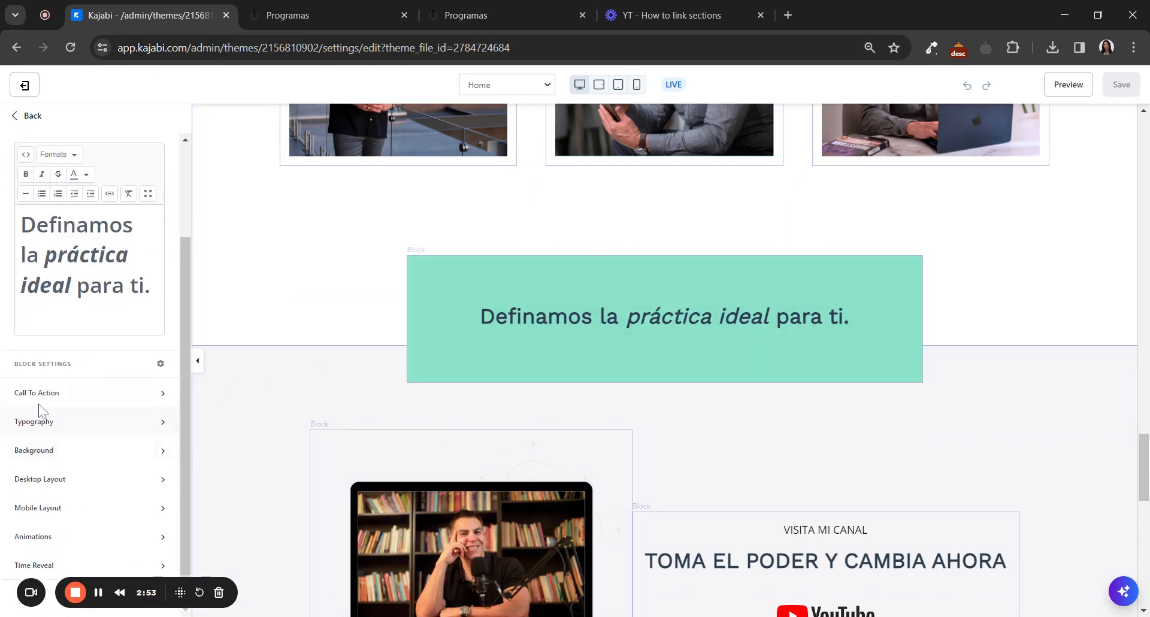
pyautogui.click(39, 395)
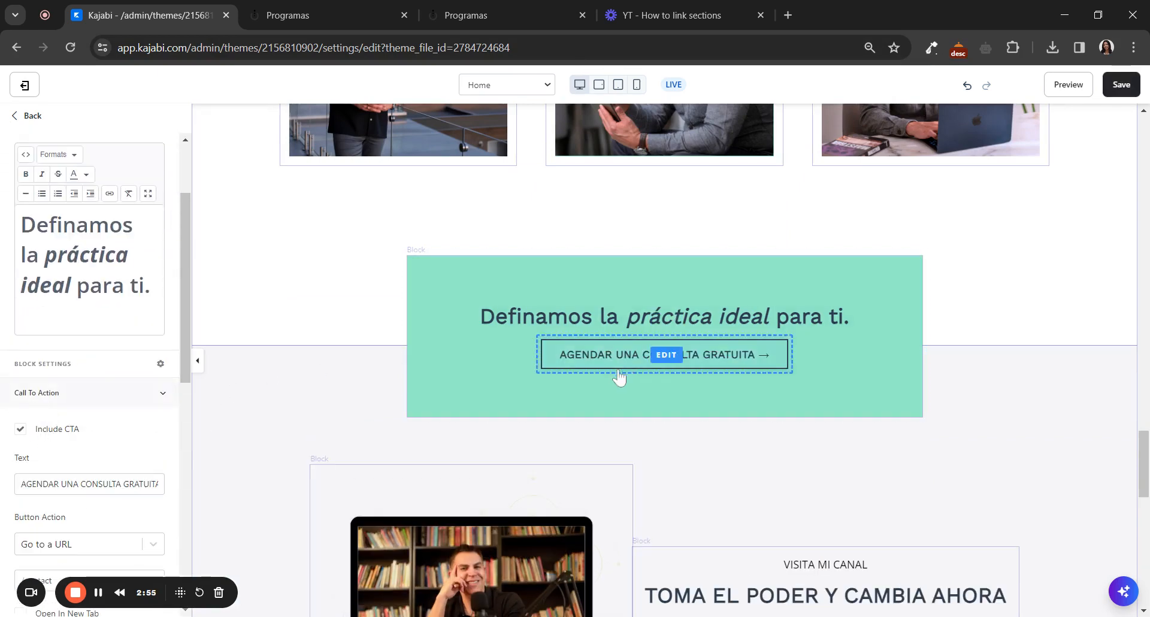
pyautogui.scroll(-3, 144, 413)
pyautogui.moveTo(52, 431); pyautogui.dragTo(26, 431)
pyautogui.write('c')
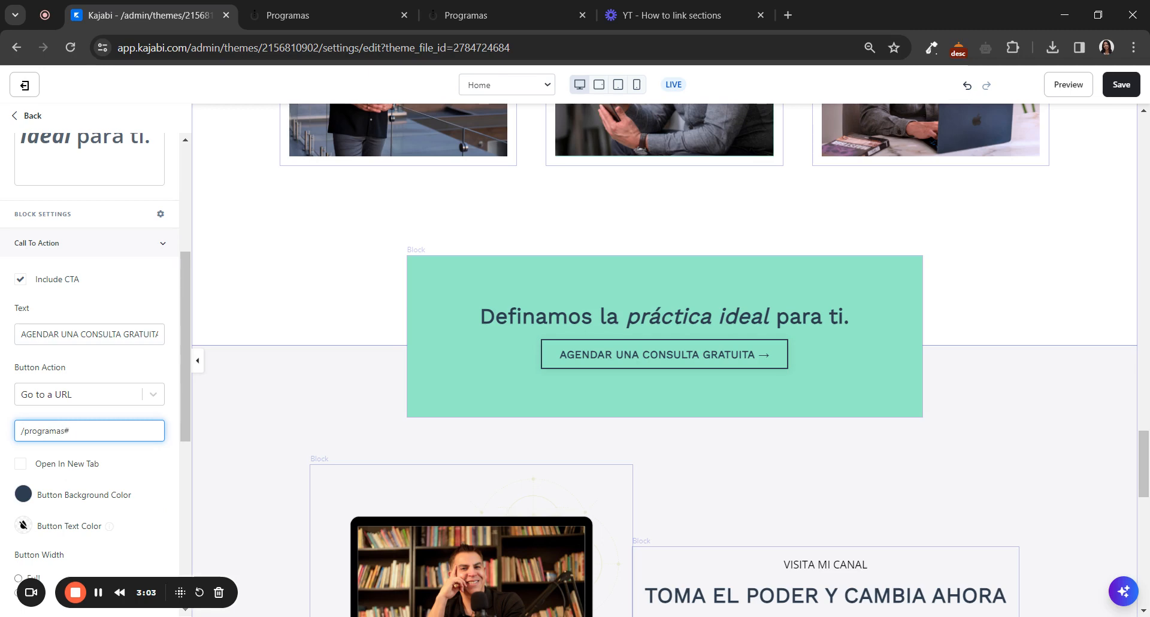
pyautogui.hotkey('ctrl', 'v')
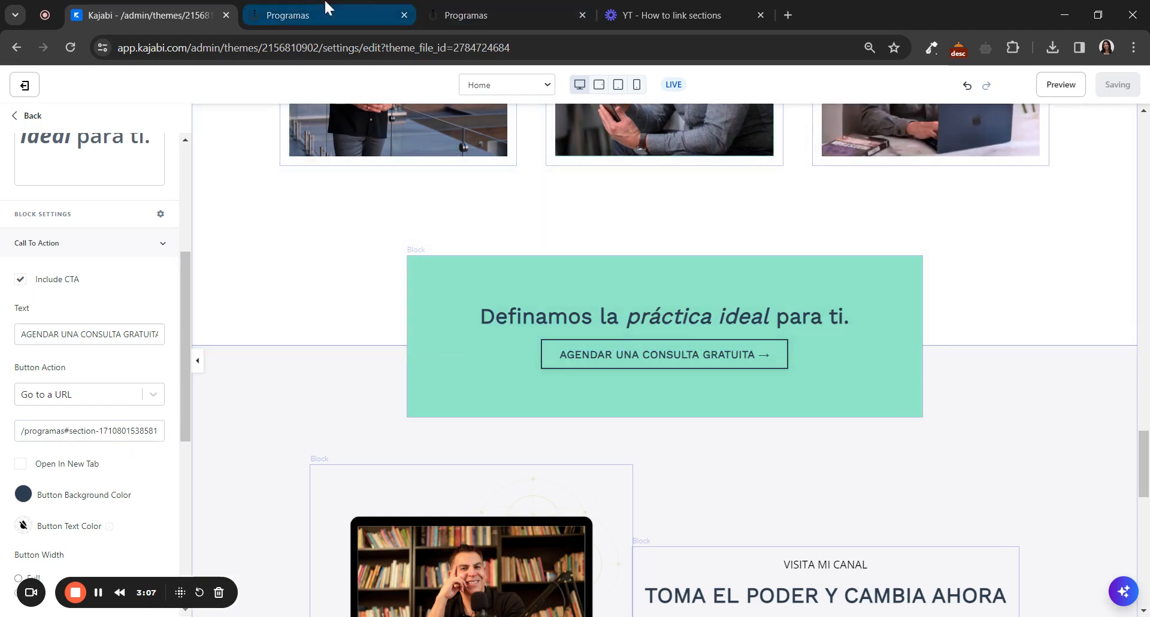
# Dismiss the popup on the live site, return to the home page and test the AGENDAR UNA CONSULTA GRATUITA button
pyautogui.click(510, 17)
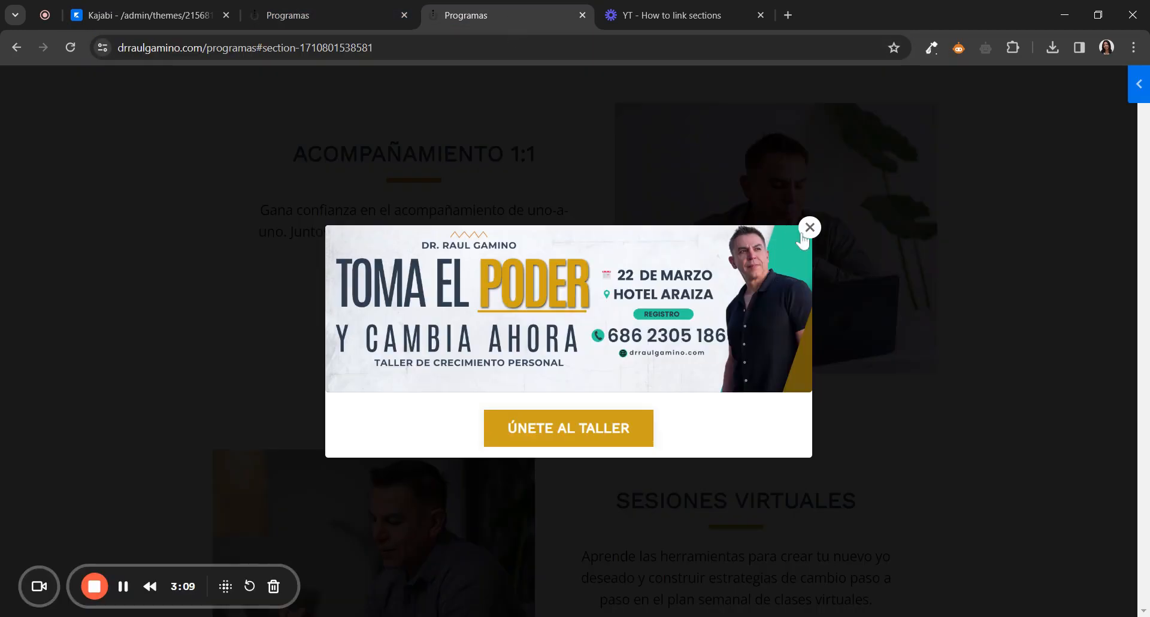
pyautogui.click(809, 228)
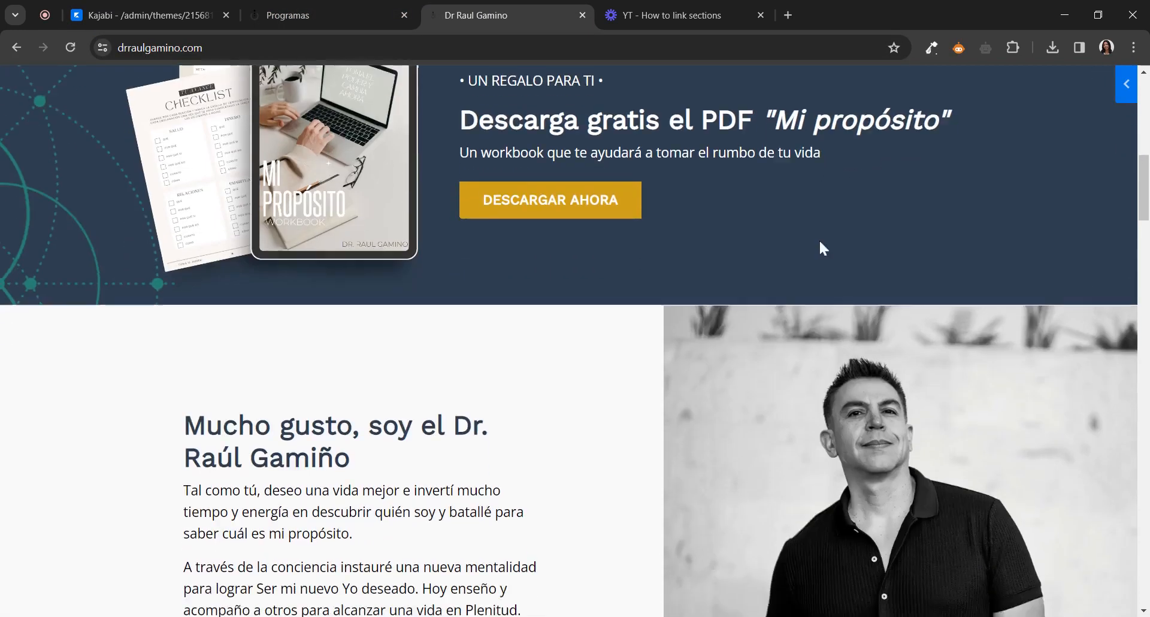
pyautogui.scroll(-20, 818, 243)
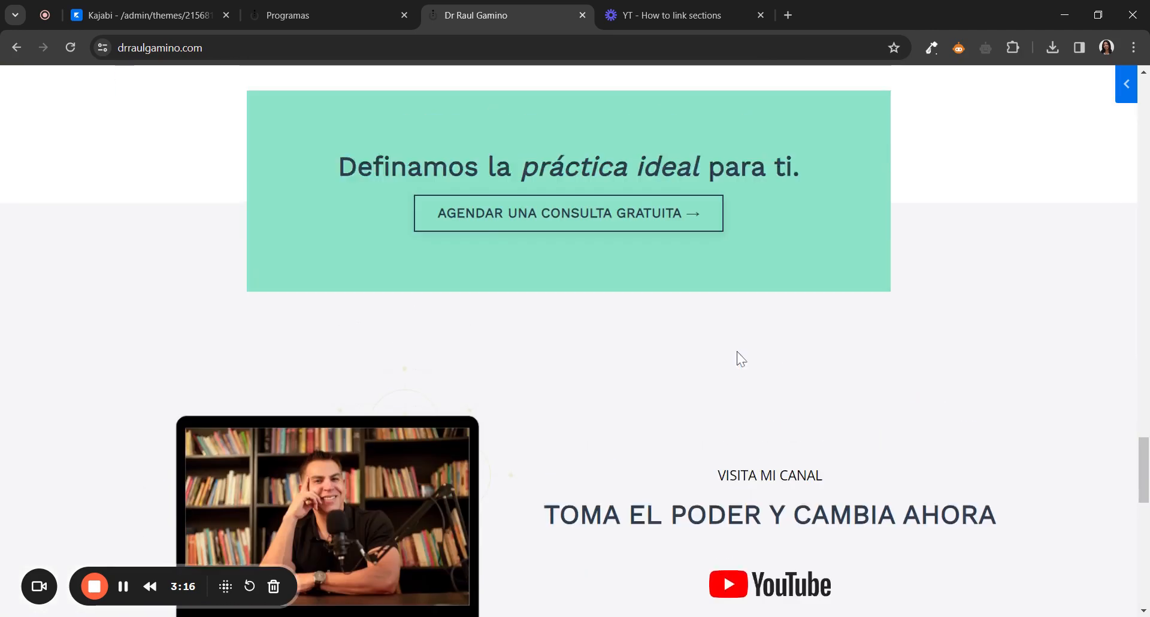
pyautogui.scroll(1, 739, 357)
pyautogui.click(601, 265)
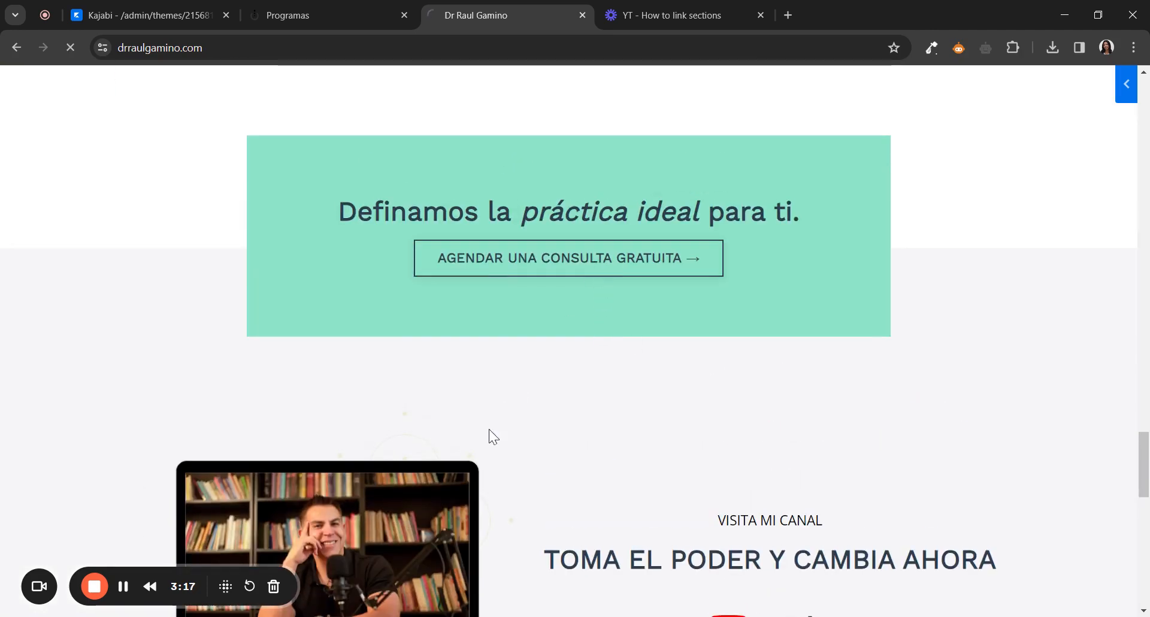